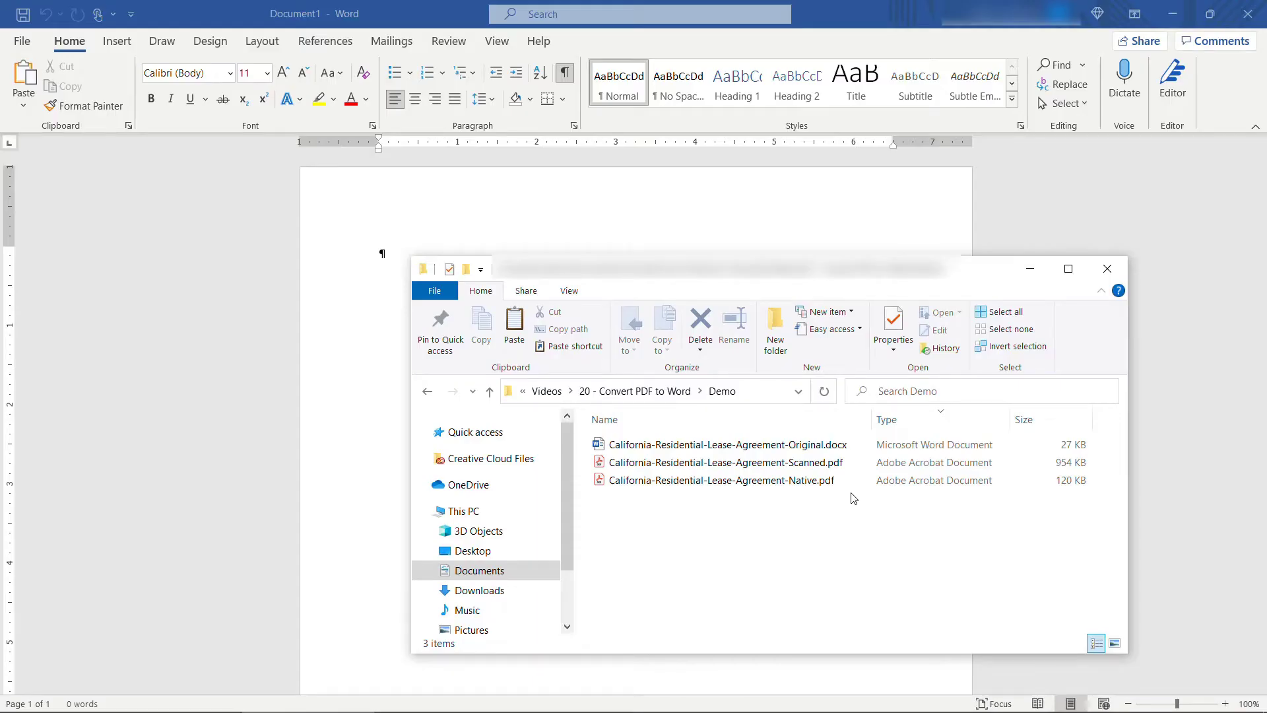
# Step: Open Original.docx from the Demo folder in Word
pyautogui.click(820, 481)
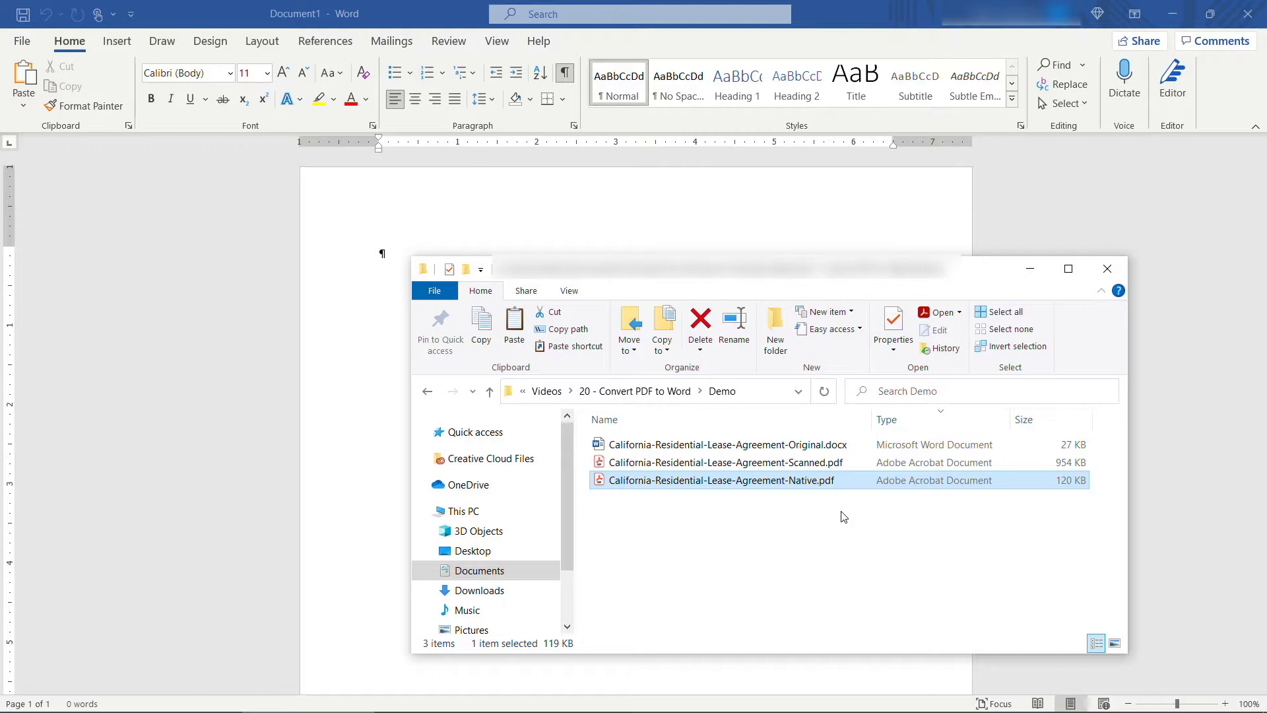
pyautogui.click(746, 446)
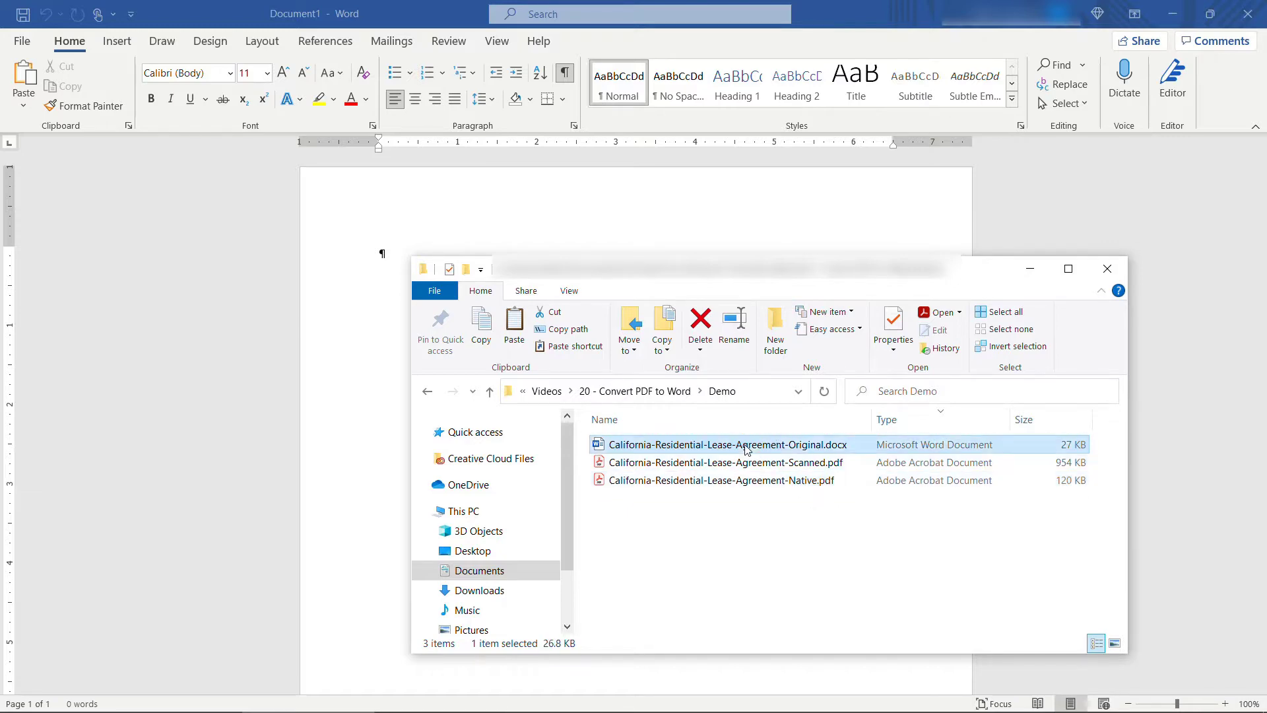
pyautogui.doubleClick(707, 447)
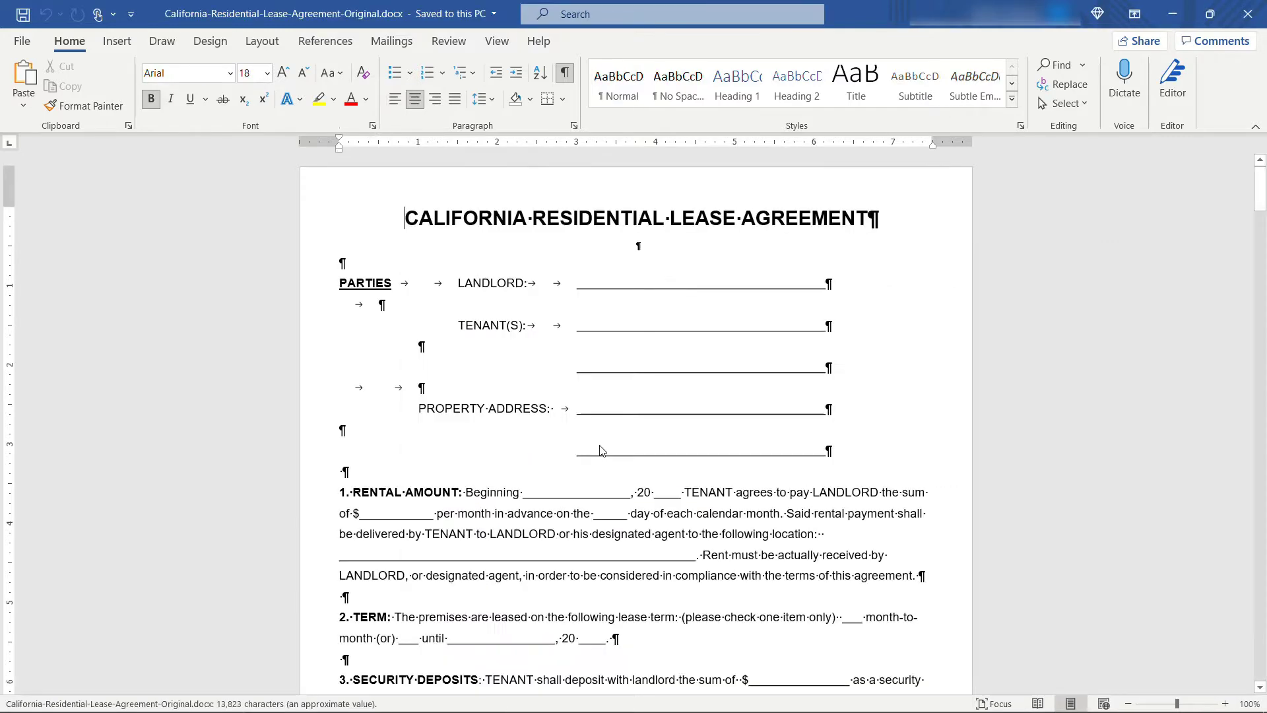
# Step: Set the document's Save As file type to PDF (*.pdf)
pyautogui.click(24, 42)
pyautogui.click(77, 262)
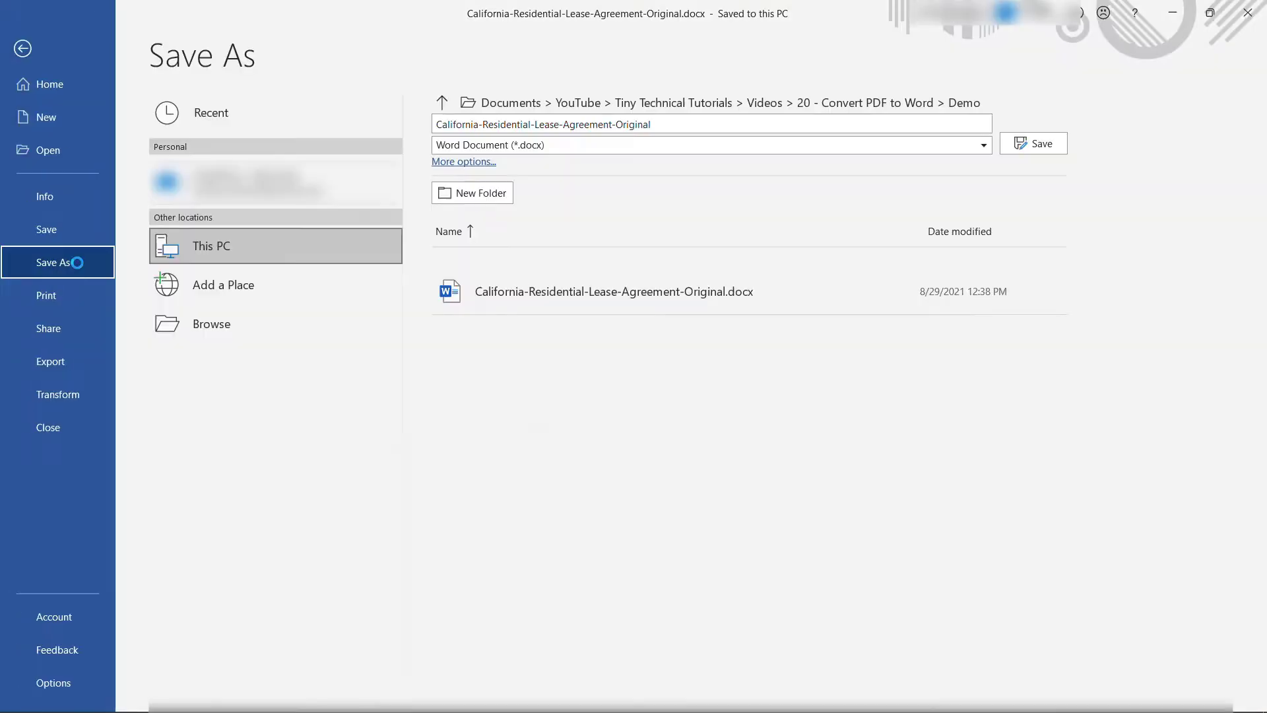
pyautogui.click(573, 150)
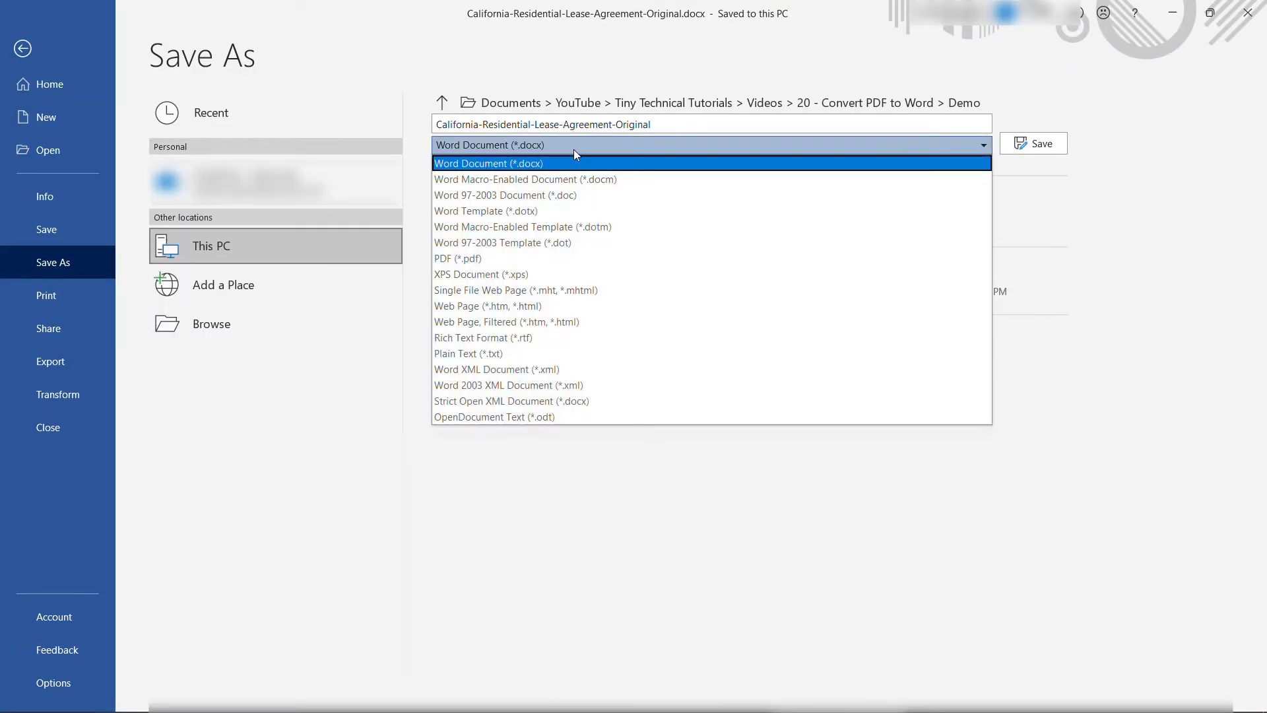
pyautogui.click(480, 260)
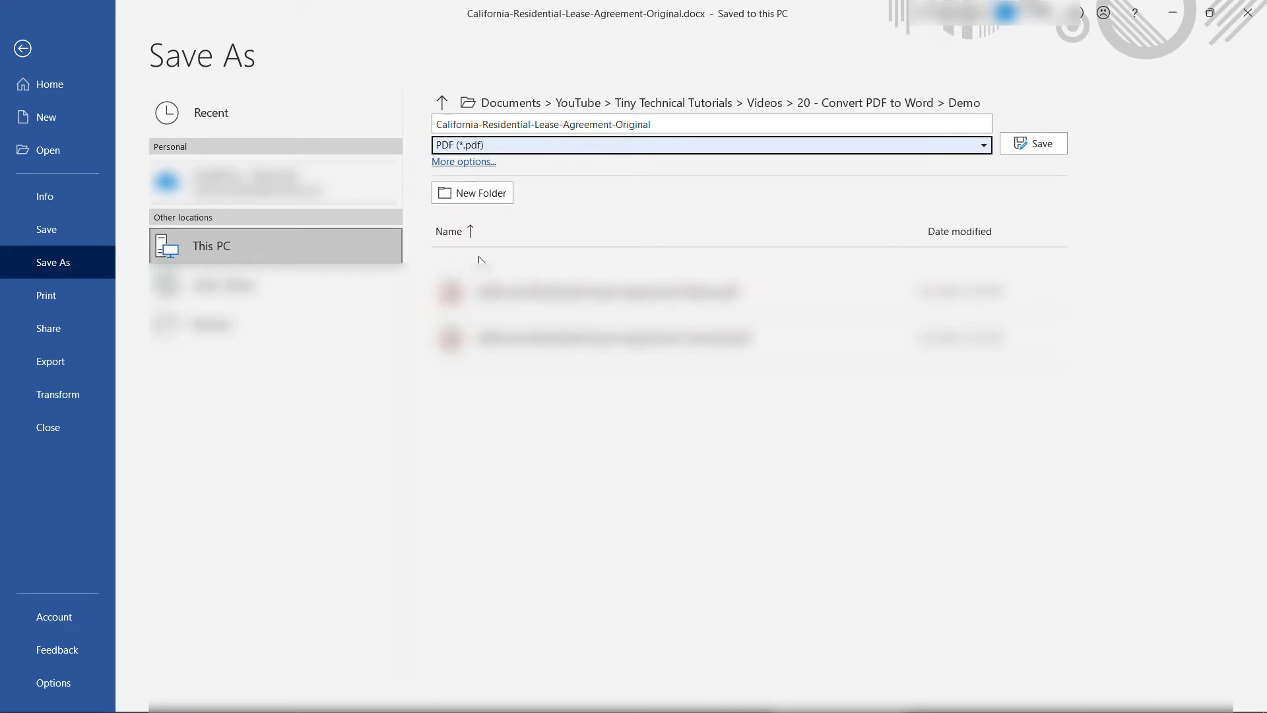
pyautogui.hotkey('alt', 'Tab')
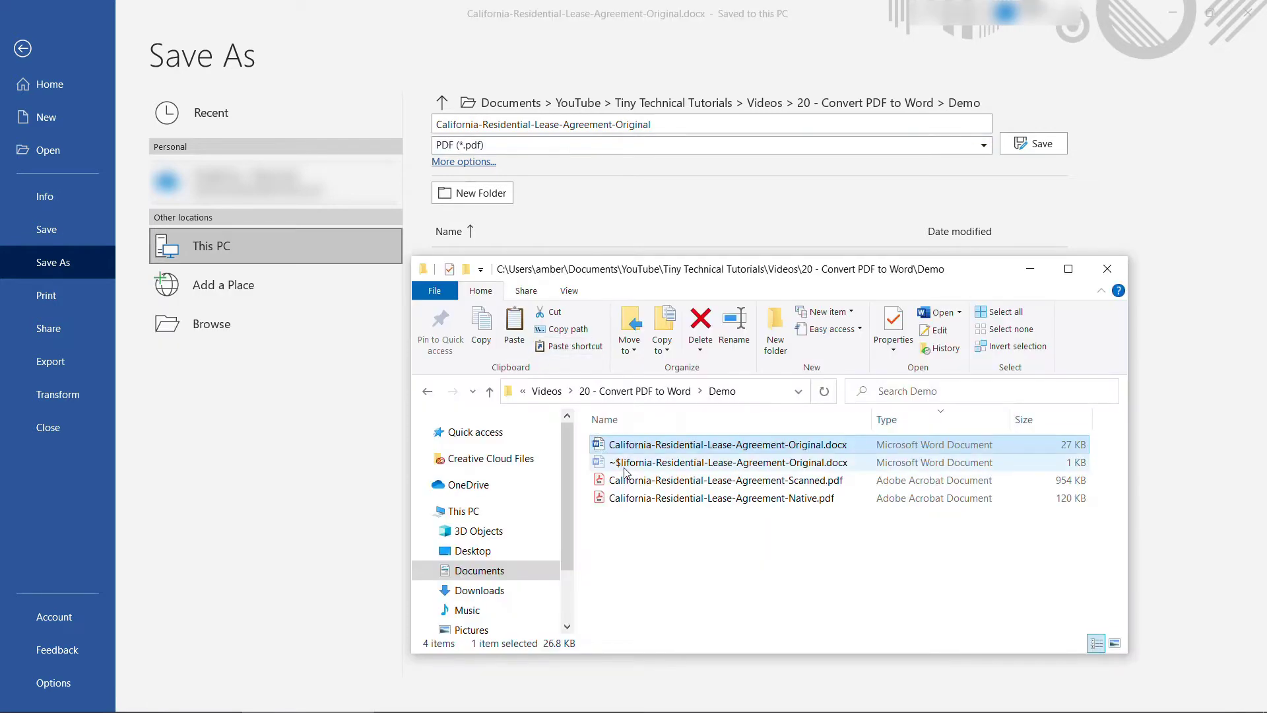
pyautogui.click(637, 485)
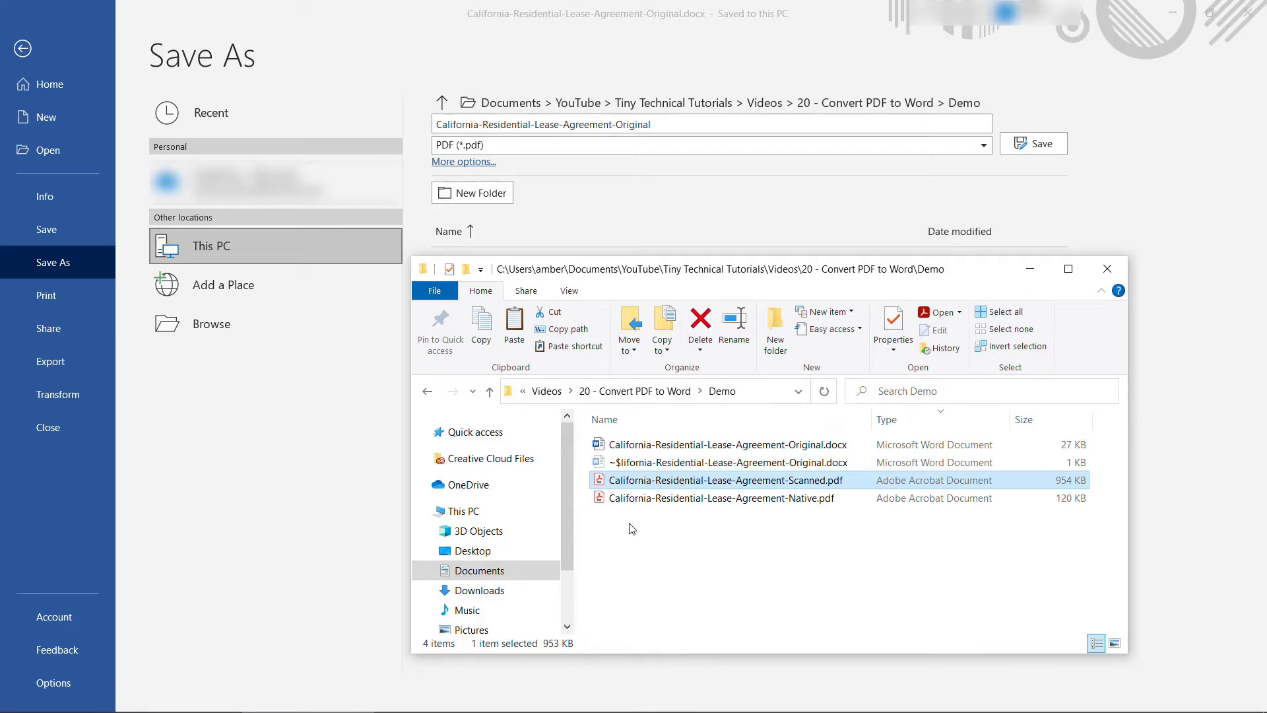
pyautogui.click(625, 500)
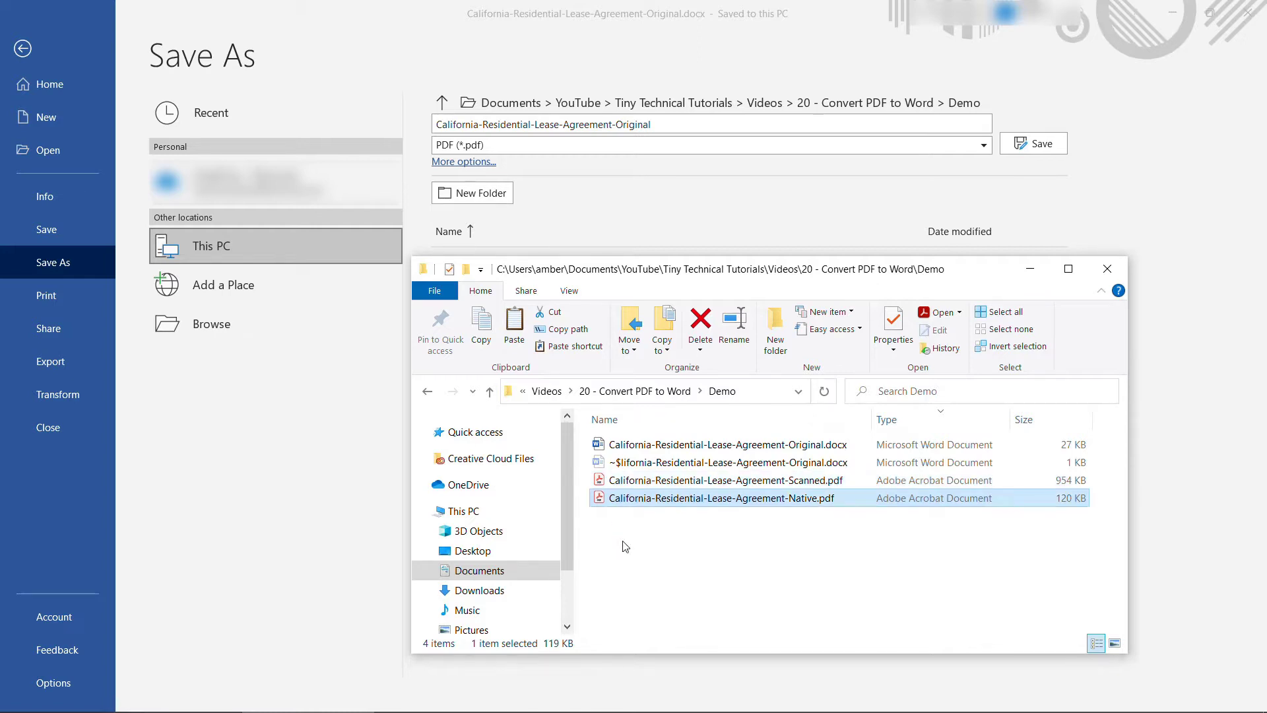
# Step: Open California-Residential-Lease-Agreement-Native.pdf in Word from the File > Open browse dialog
pyautogui.click(295, 456)
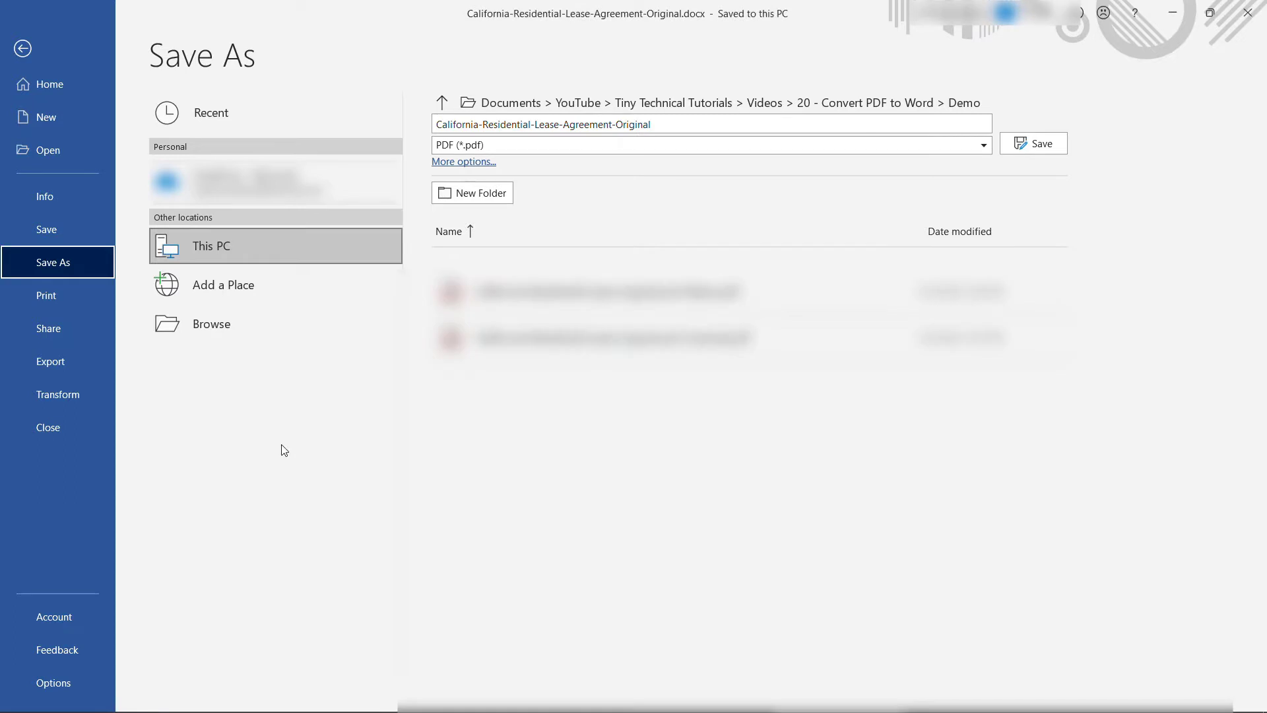
pyautogui.click(53, 149)
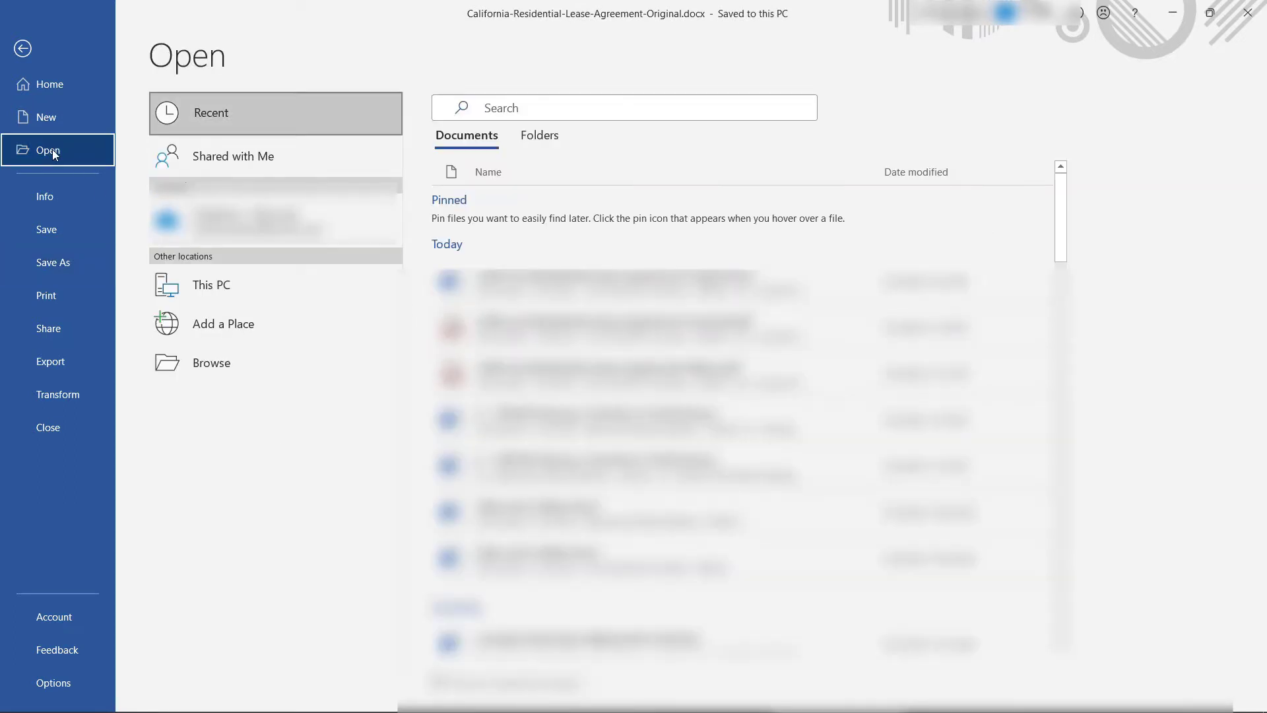
pyautogui.click(230, 375)
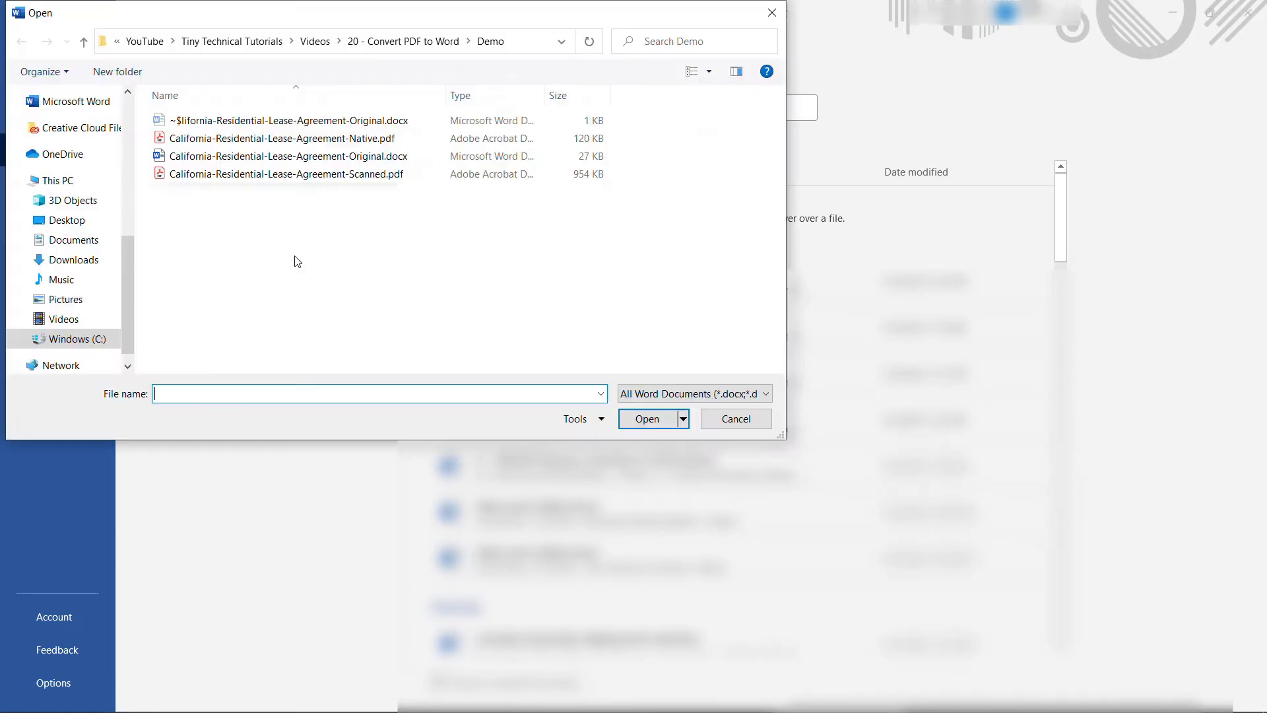
pyautogui.click(280, 140)
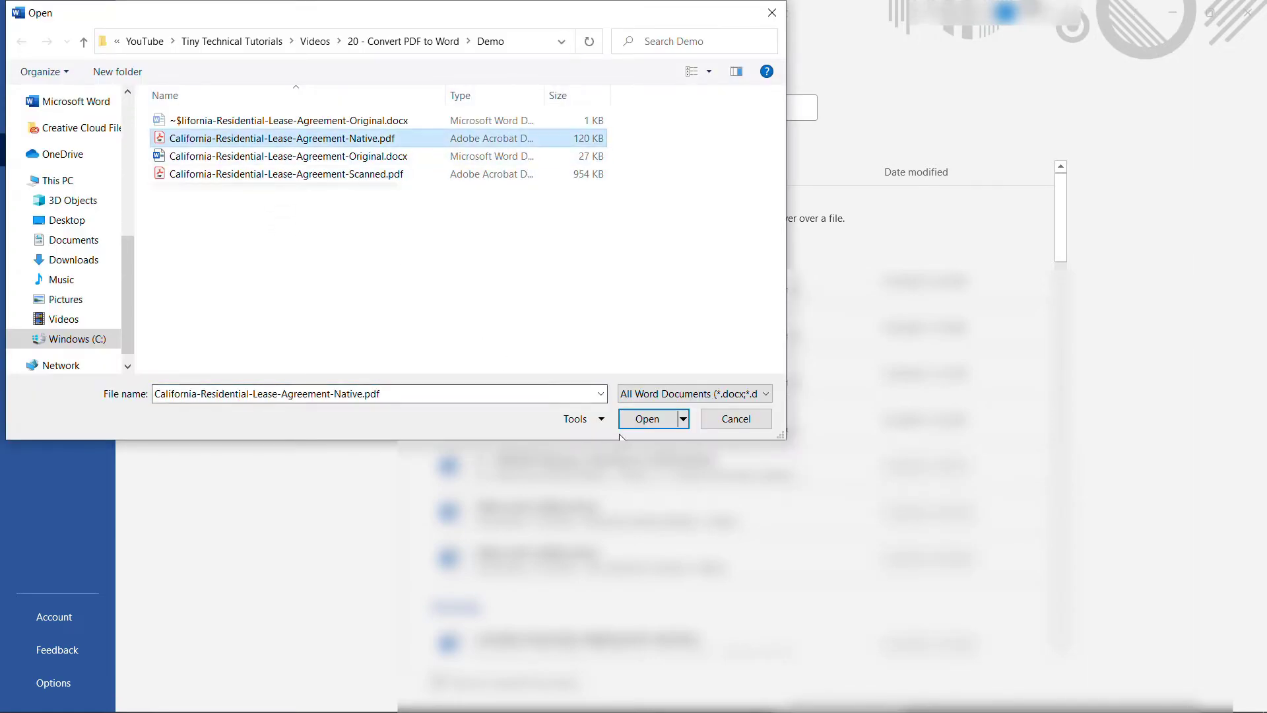
pyautogui.click(656, 425)
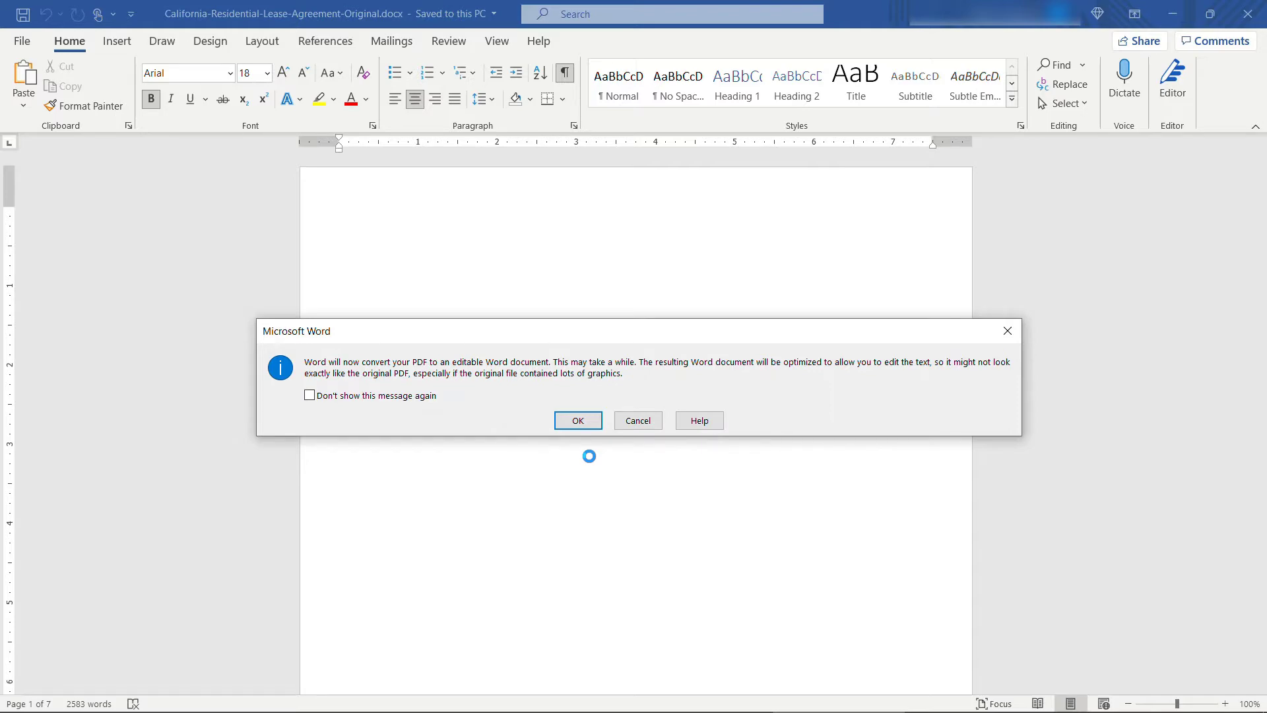
# Step: Accept the PDF conversion, snap it to the left half, and select matching text in the original on the right
pyautogui.click(583, 425)
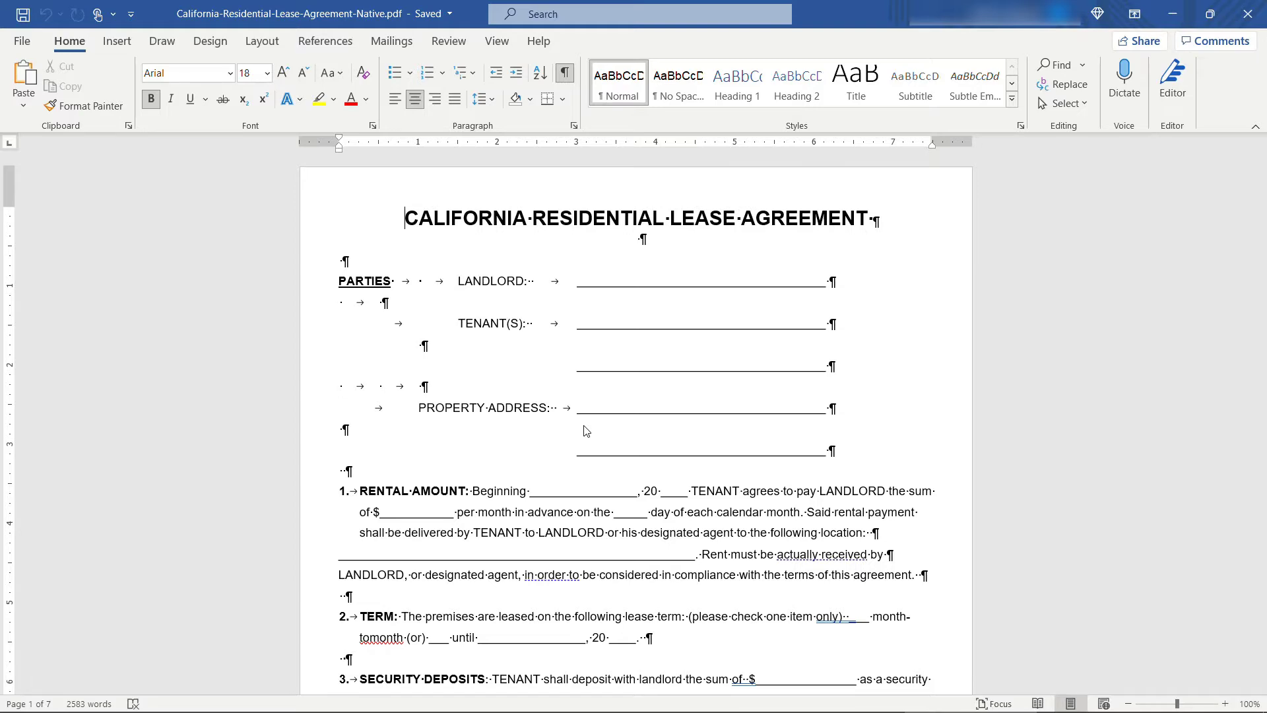
pyautogui.press('super+Left')
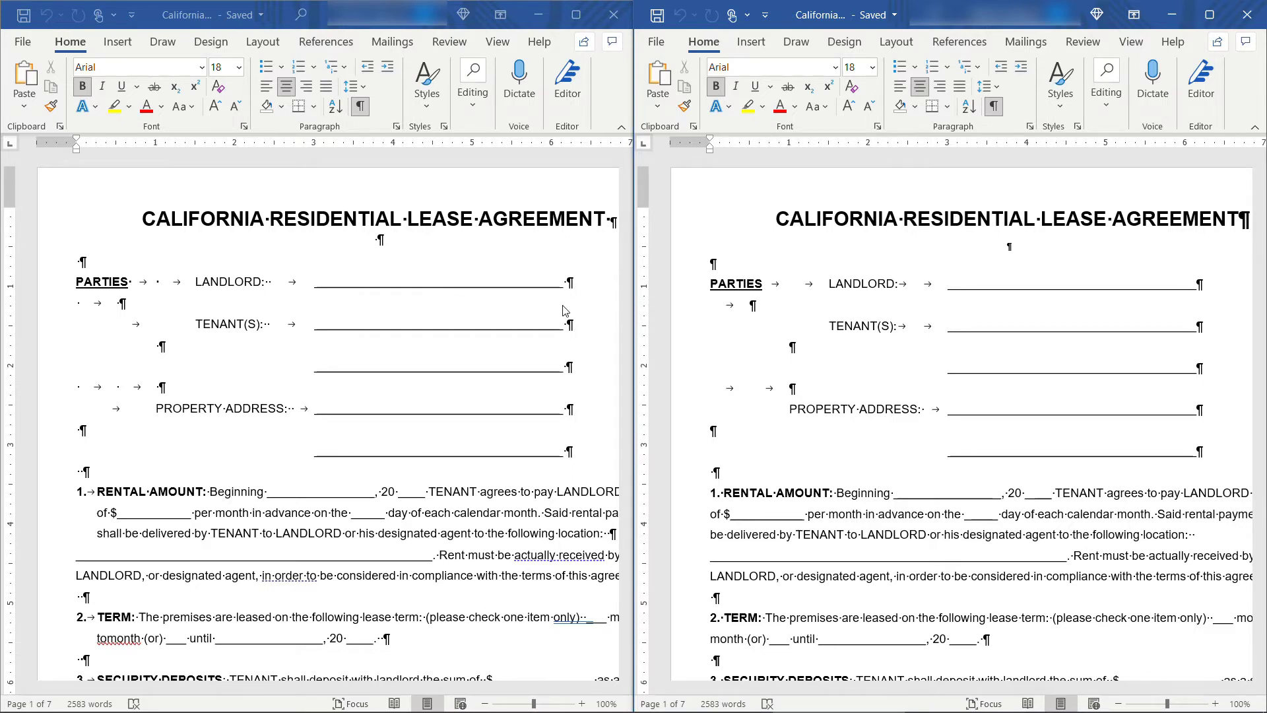
pyautogui.click(745, 495)
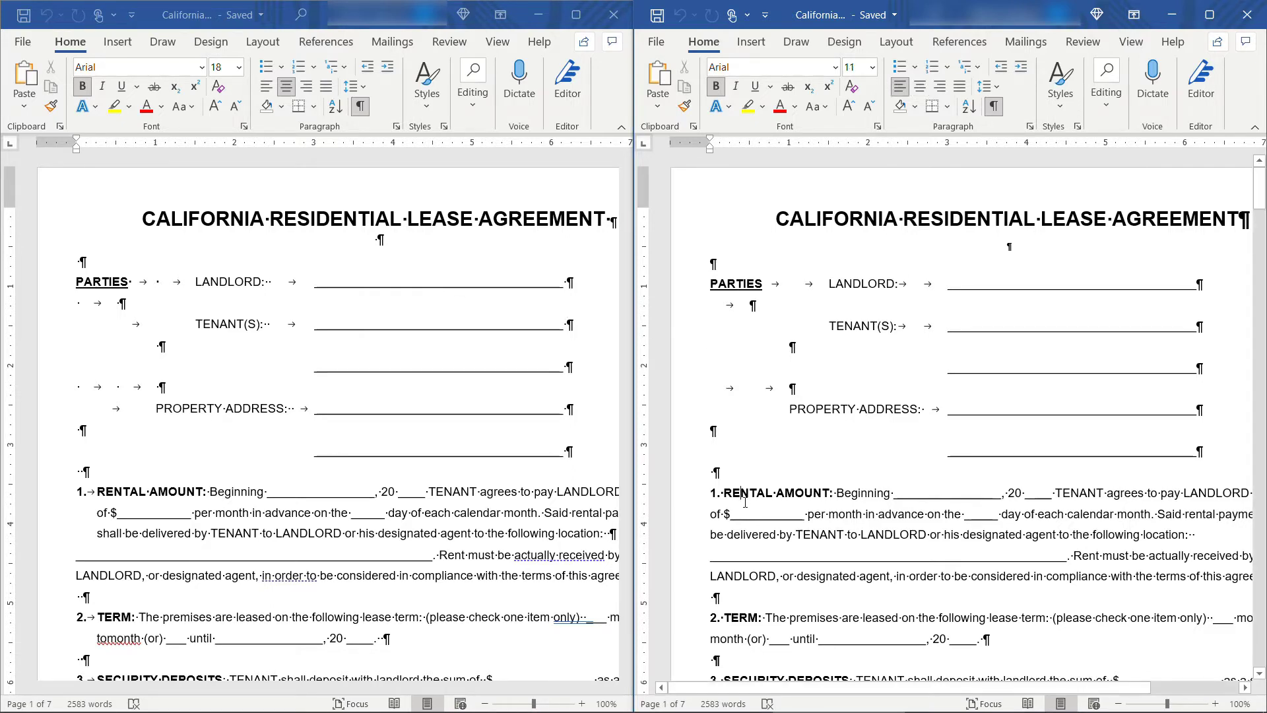
pyautogui.scroll(-1, 744, 502)
pyautogui.scroll(-1, 745, 502)
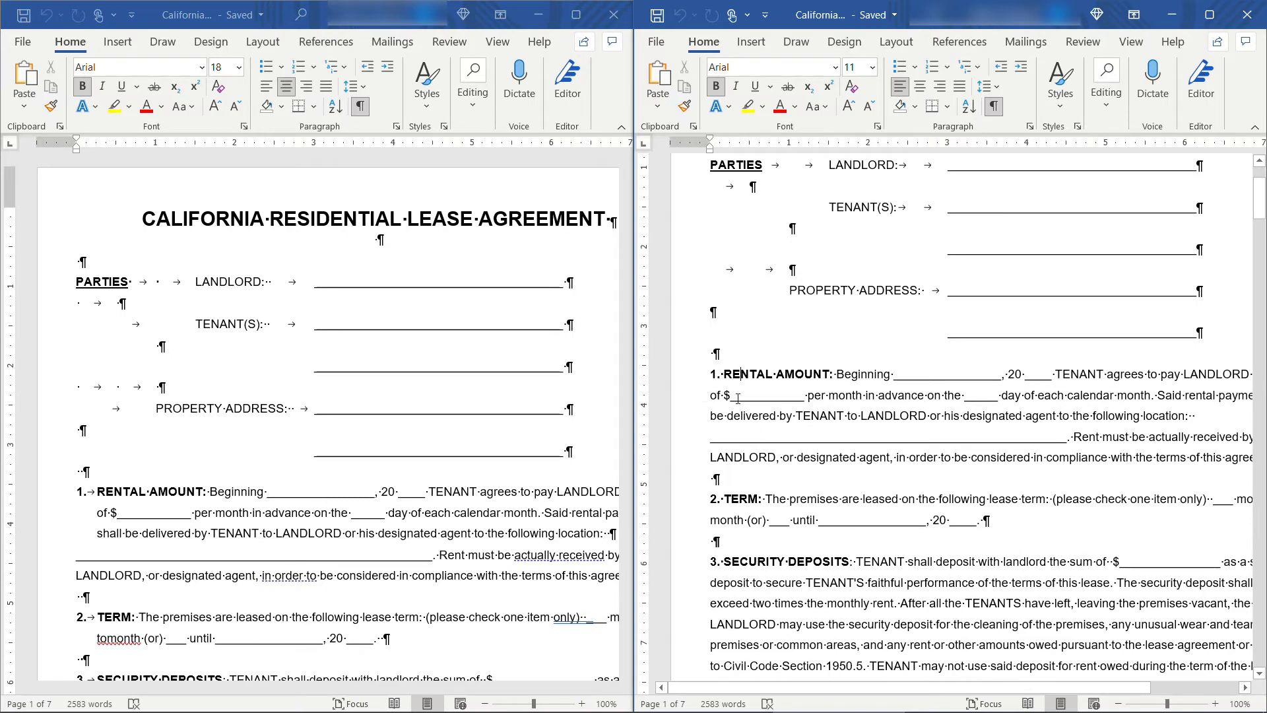
pyautogui.moveTo(711, 396); pyautogui.dragTo(819, 418)
pyautogui.click(99, 514)
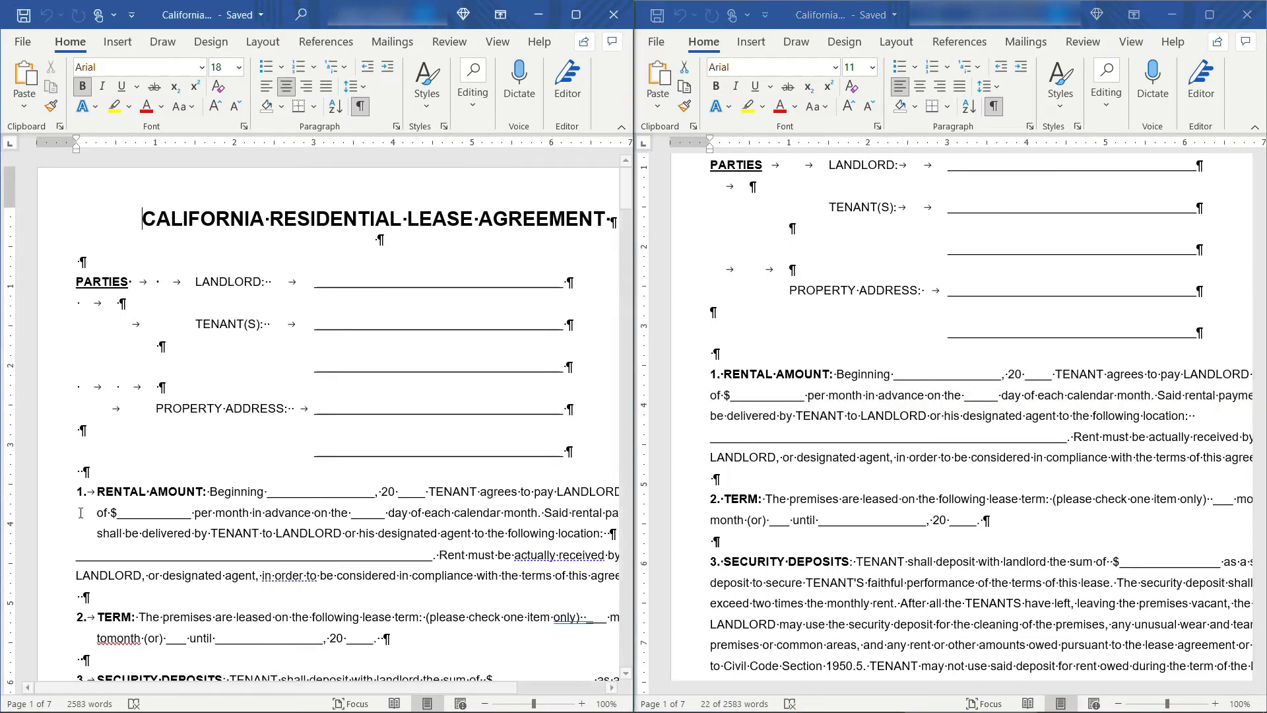
# Step: Compare the run-together 'tomonth' in the conversion with 'month (or)' in the original
pyautogui.moveTo(98, 514); pyautogui.dragTo(243, 538)
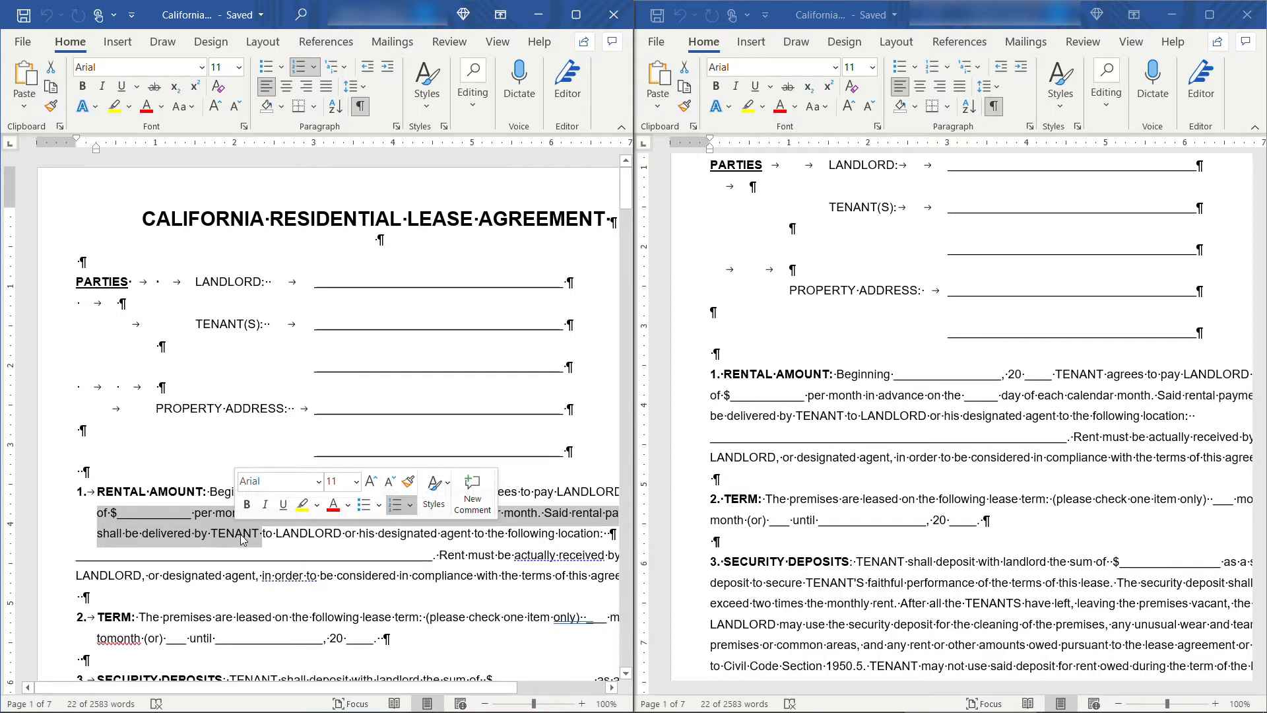
pyautogui.scroll(-2, 243, 536)
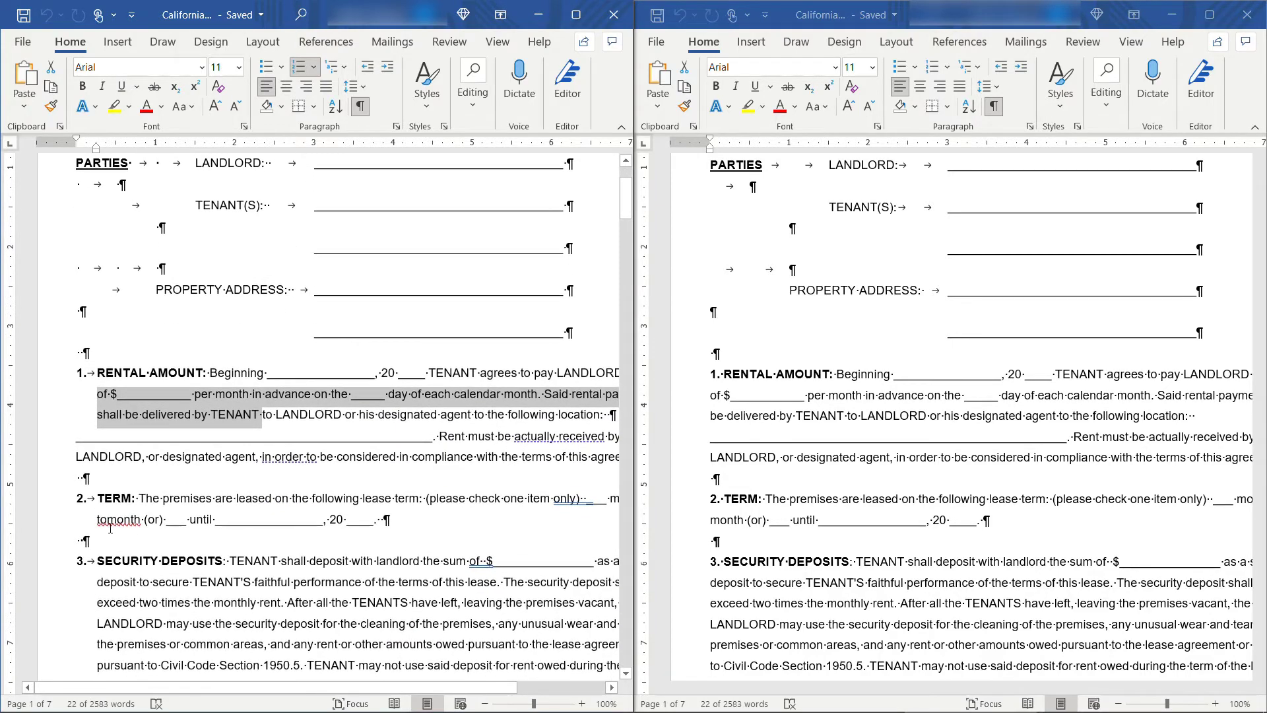
pyautogui.doubleClick(111, 522)
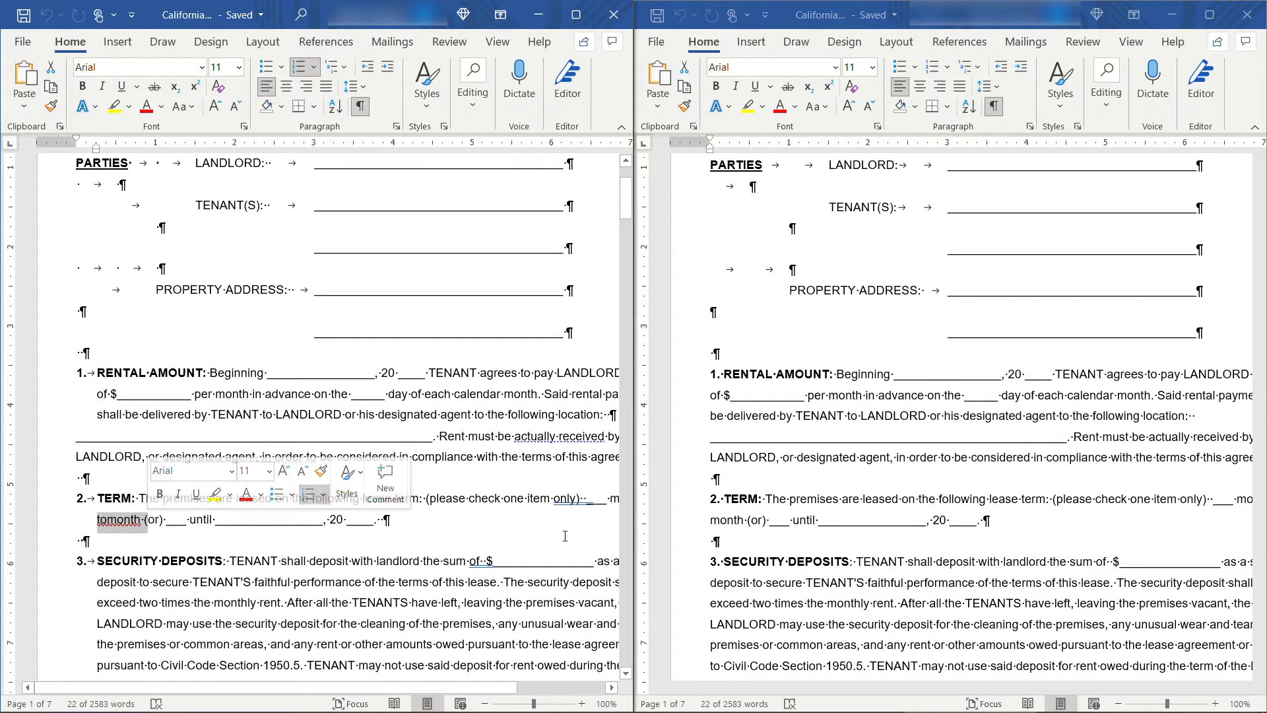
pyautogui.click(714, 516)
pyautogui.moveTo(714, 515); pyautogui.dragTo(773, 521)
pyautogui.moveTo(1010, 689)
pyautogui.mouseDown()
pyautogui.moveTo(1100, 688)
pyautogui.moveTo(1011, 689)
pyautogui.mouseUp()
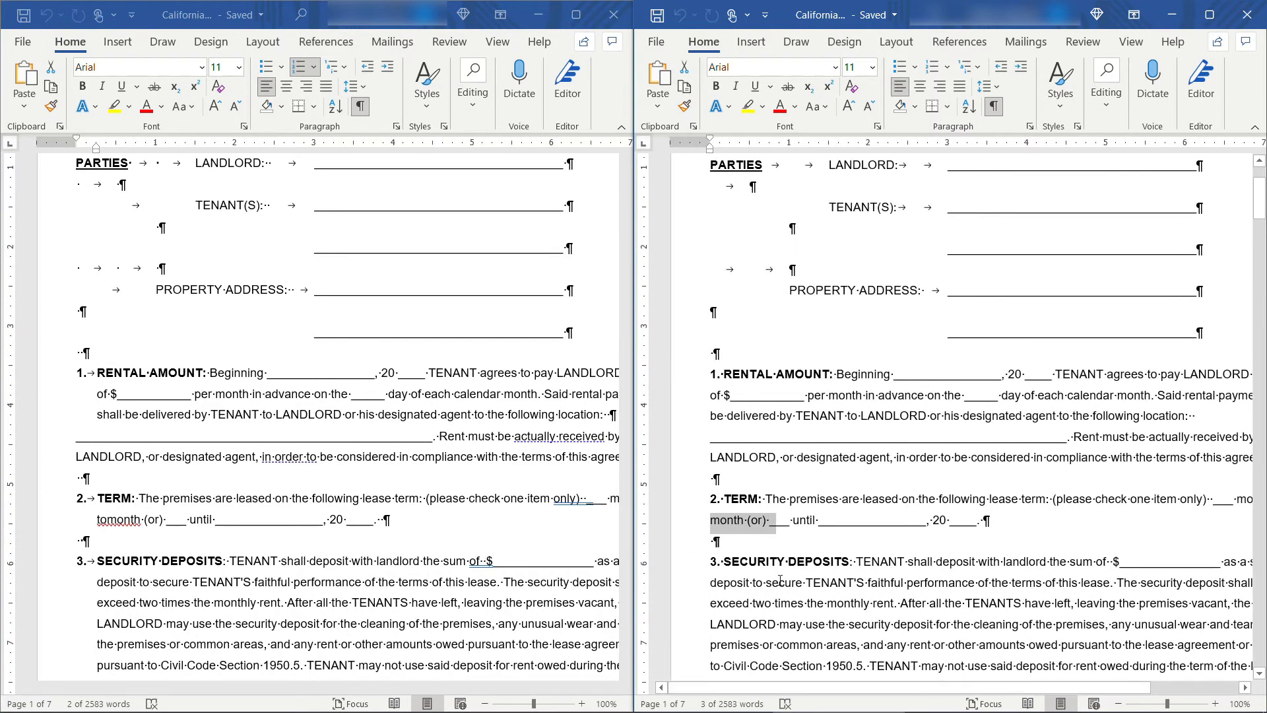
pyautogui.click(823, 555)
# Step: Scroll through the documents to continue comparing their wording
pyautogui.scroll(-3, 823, 555)
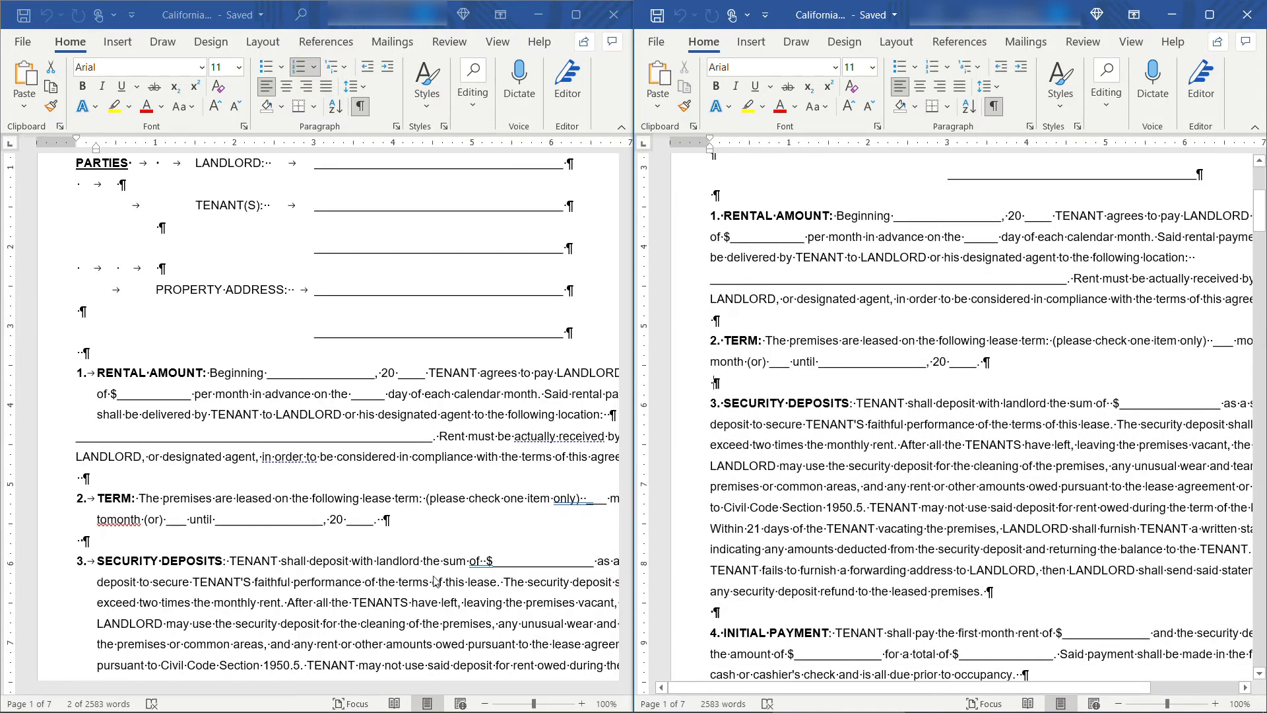
pyautogui.scroll(-6, 387, 586)
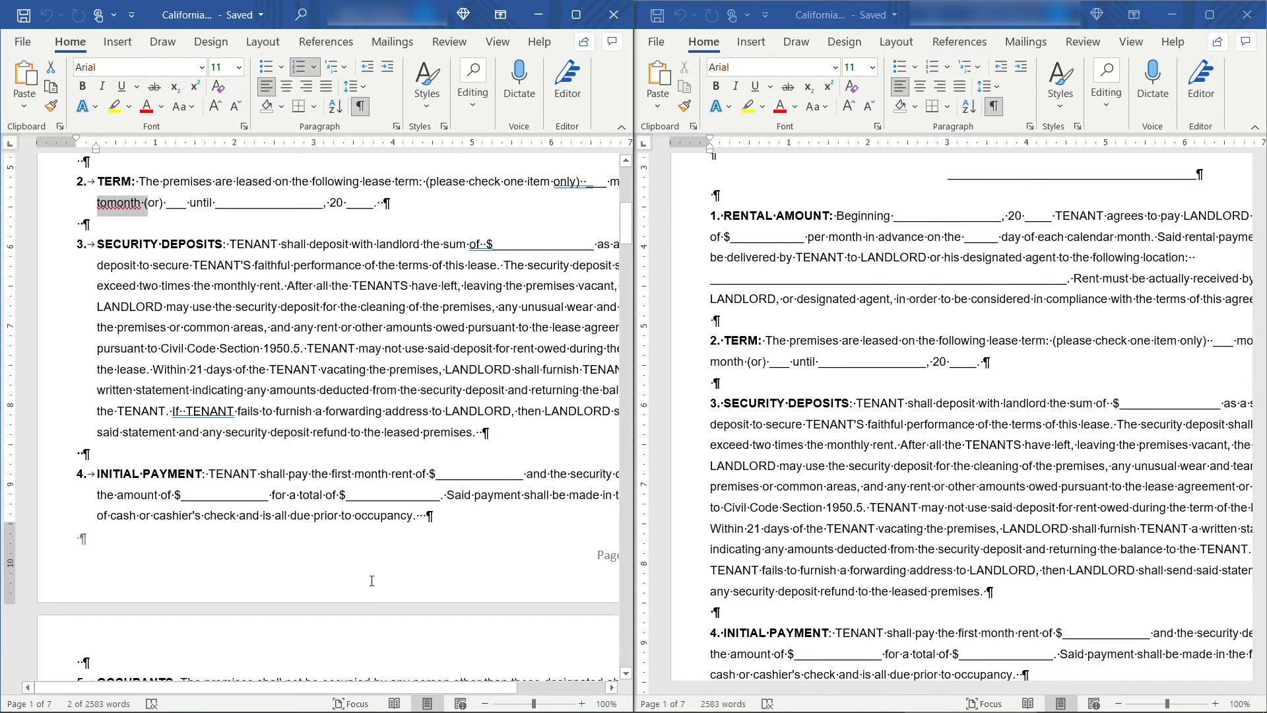
pyautogui.scroll(-1, 371, 581)
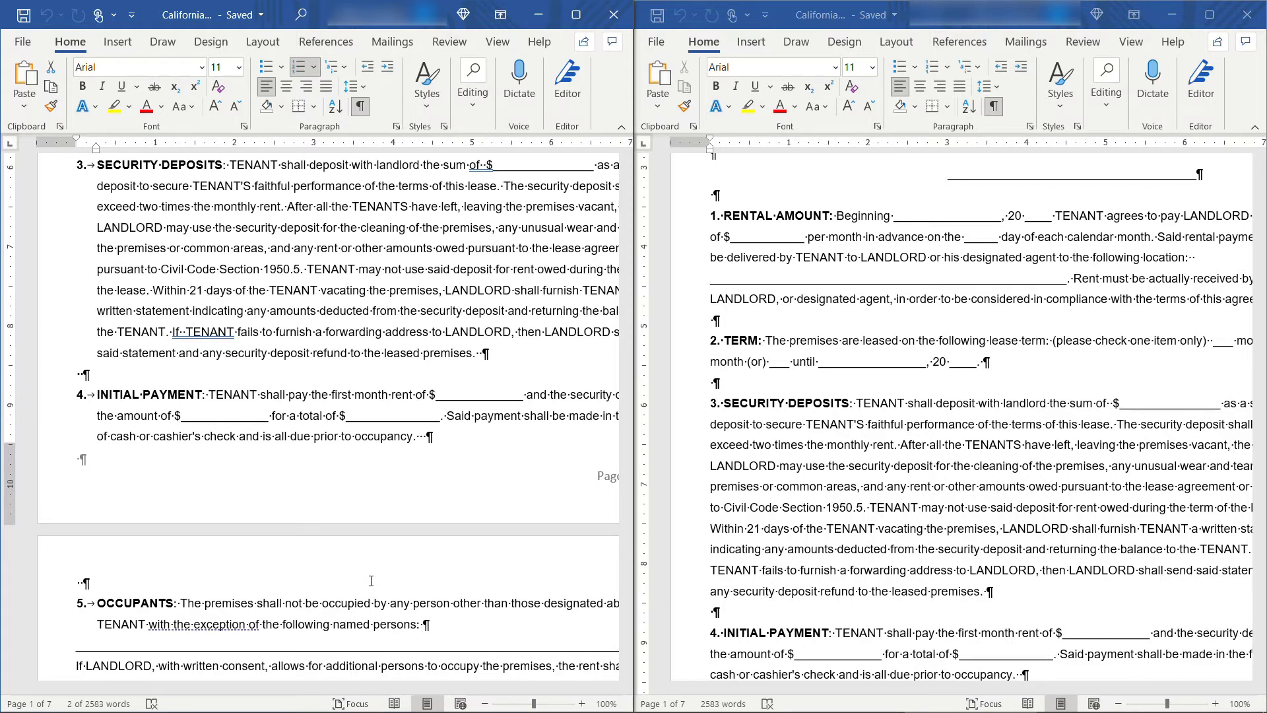
pyautogui.scroll(9, 371, 580)
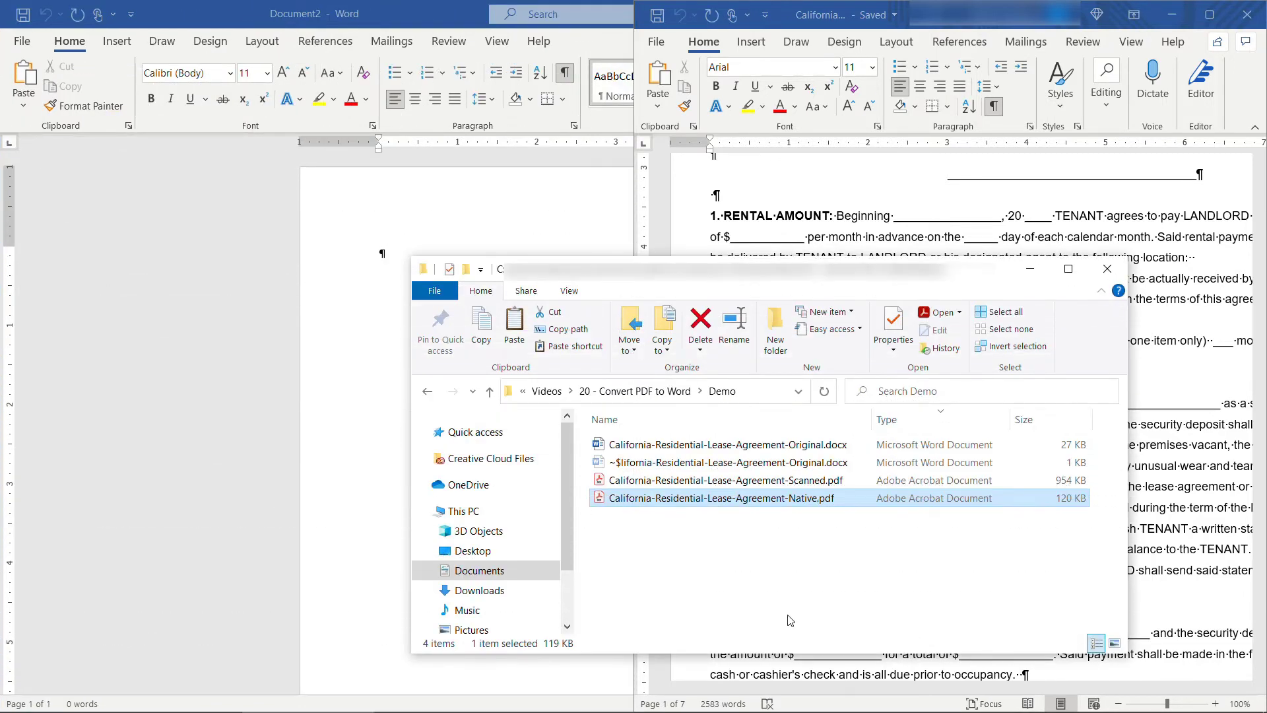
# Step: Select California-Residential-Lease-Agreement-Scanned.pdf in the Demo folder
pyautogui.click(707, 478)
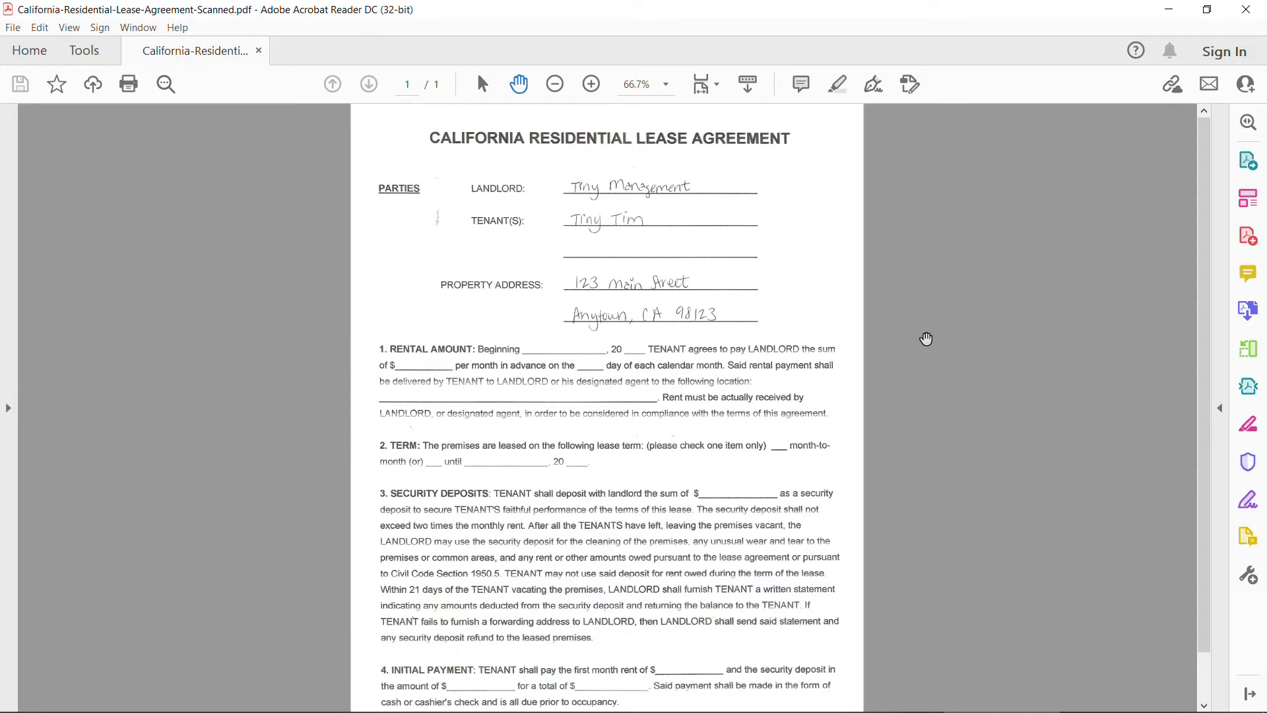
# Step: Scroll through the scanned lease to view its handwritten entries
pyautogui.scroll(-2, 924, 337)
pyautogui.scroll(2, 897, 340)
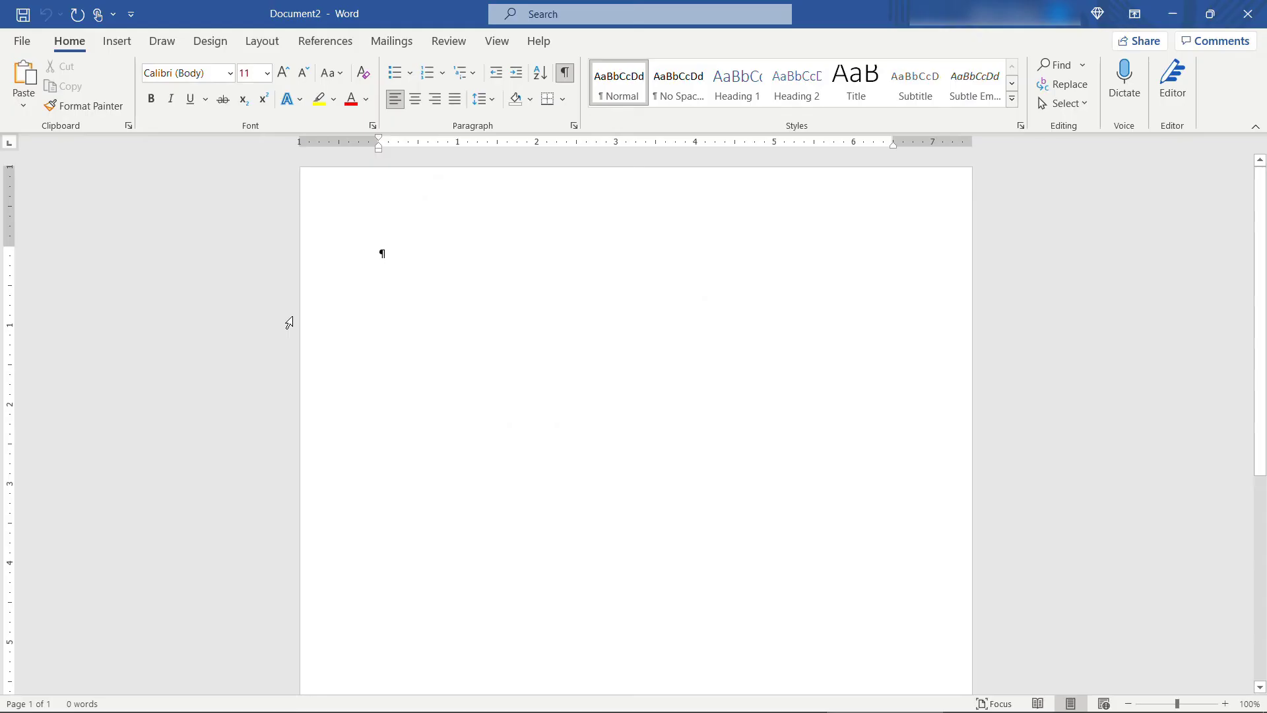
# Step: Open California-Residential-Lease-Agreement-Scanned.pdf in Word and accept converting it to an editable document
pyautogui.click(22, 41)
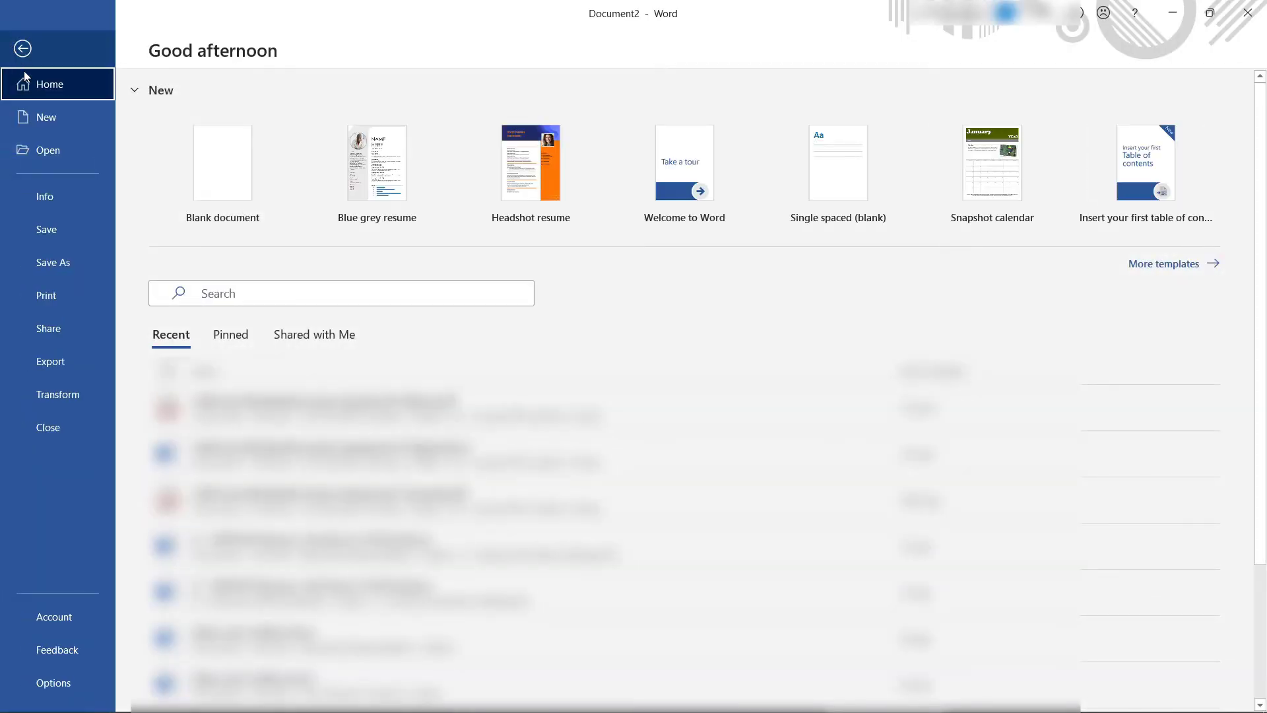
pyautogui.click(70, 156)
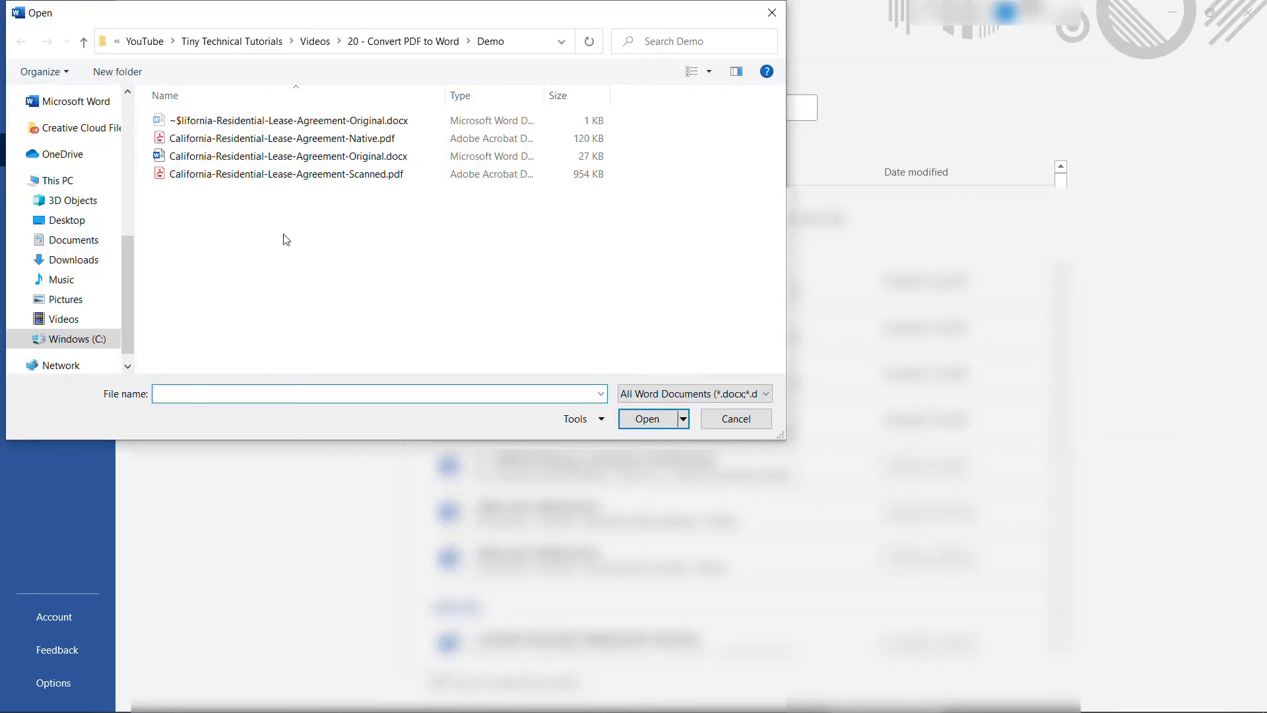
pyautogui.click(269, 175)
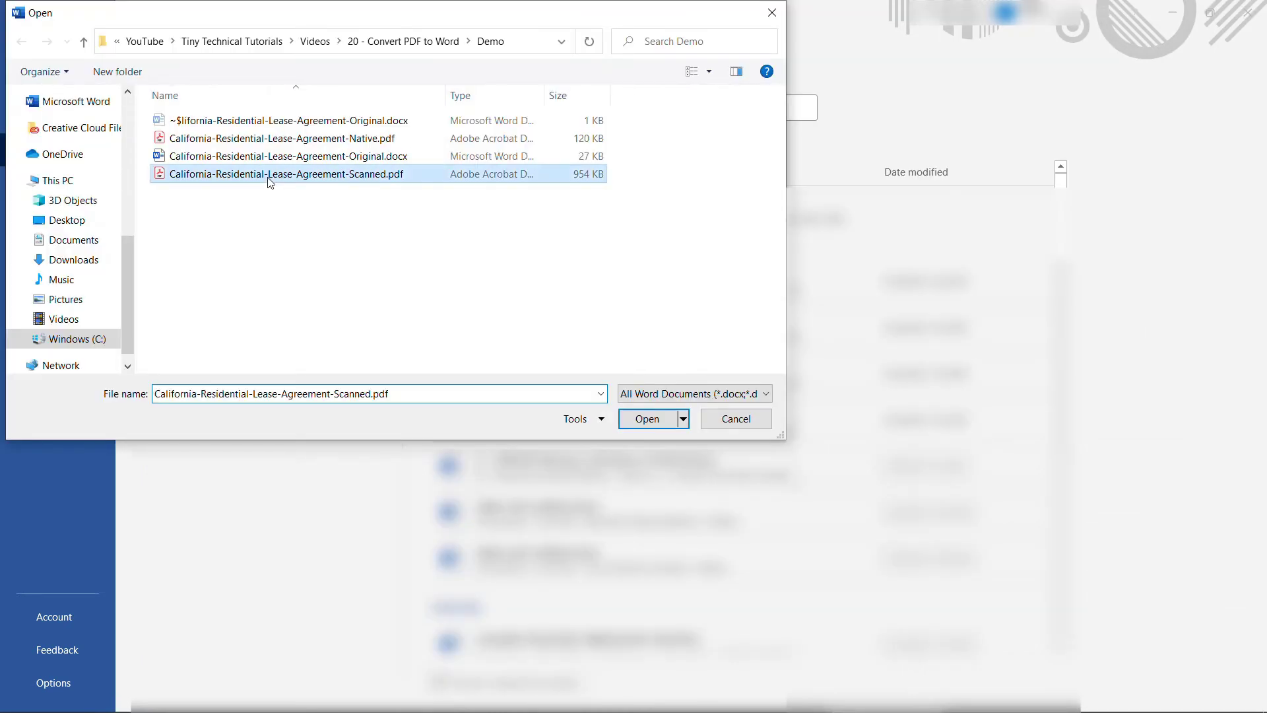
pyautogui.click(631, 422)
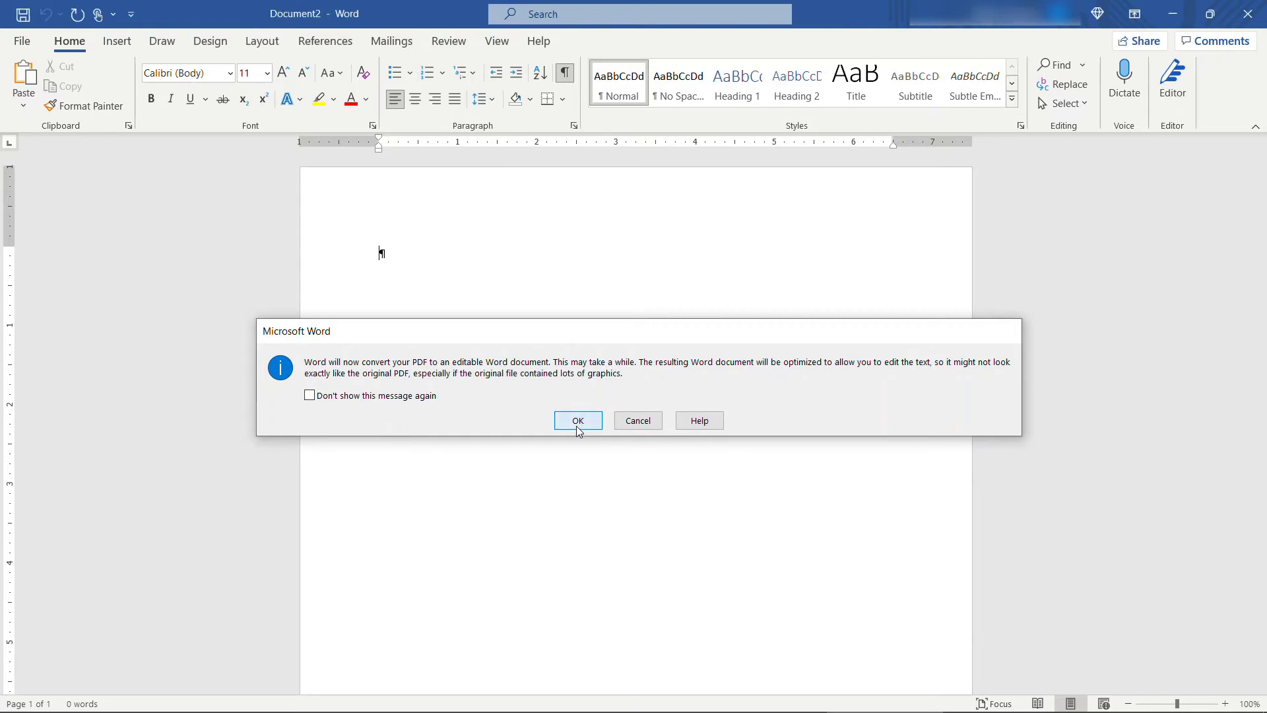
pyautogui.click(577, 427)
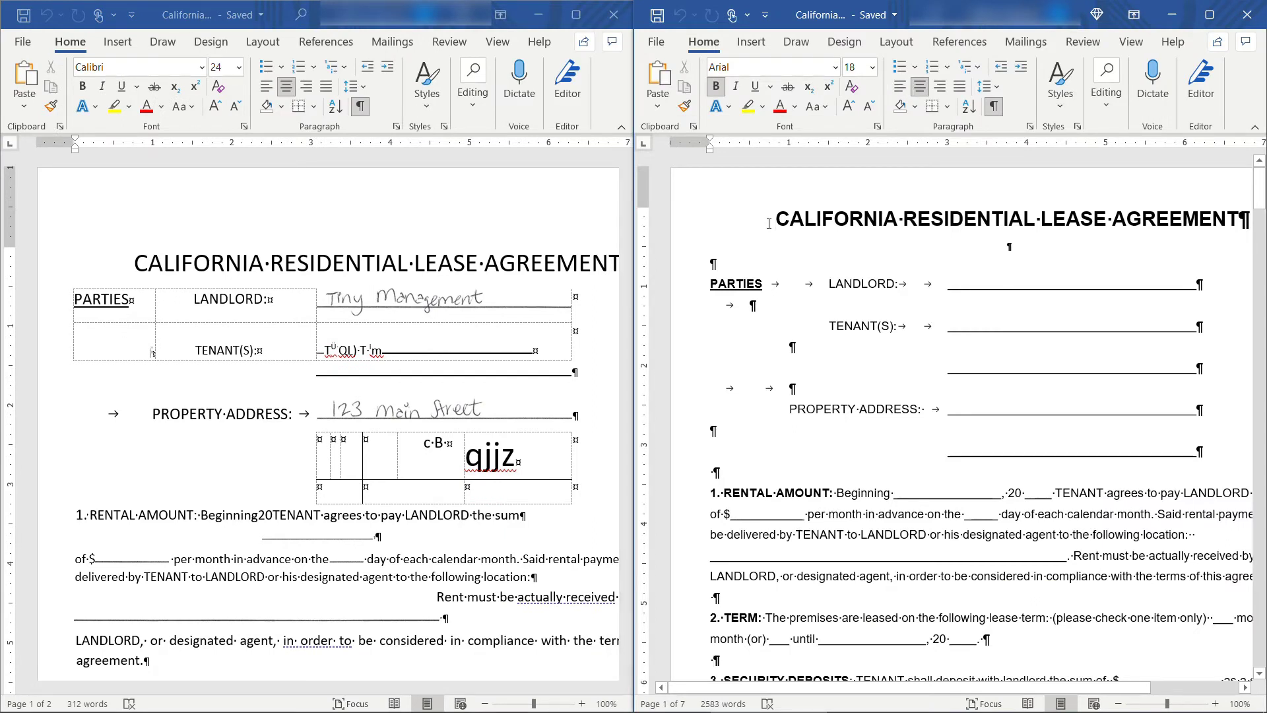
pyautogui.click(385, 263)
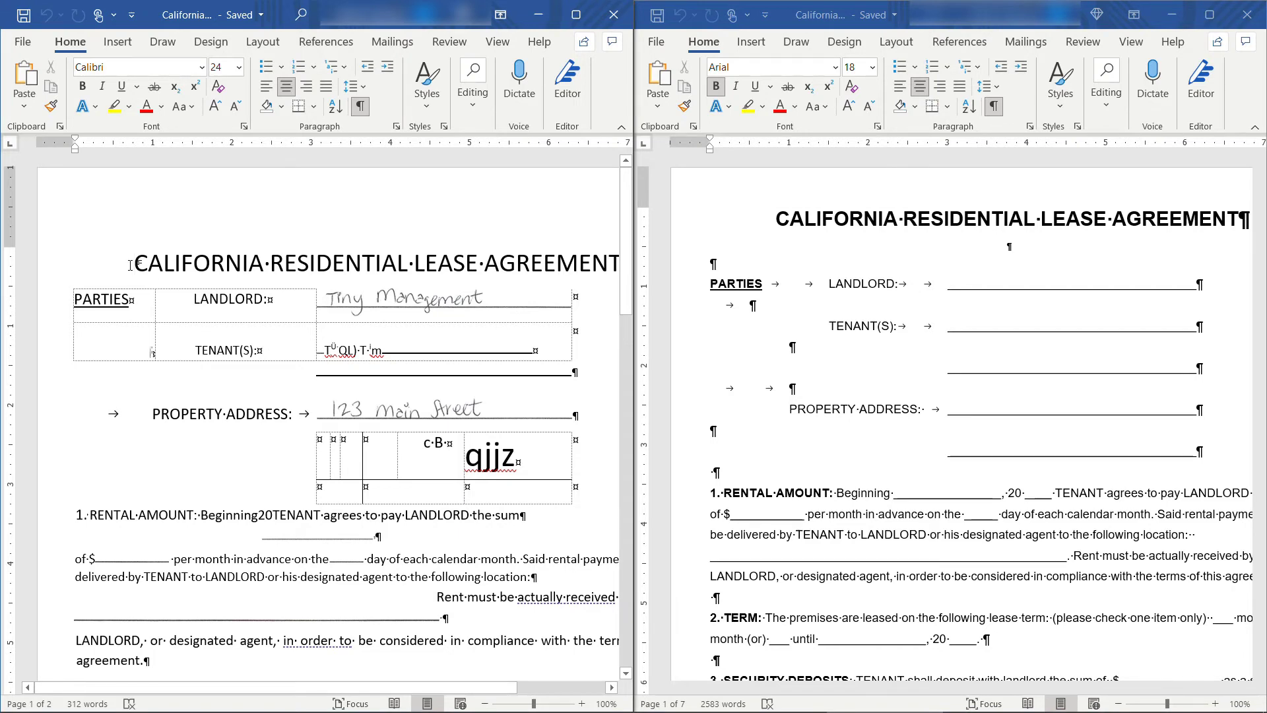
pyautogui.click(413, 302)
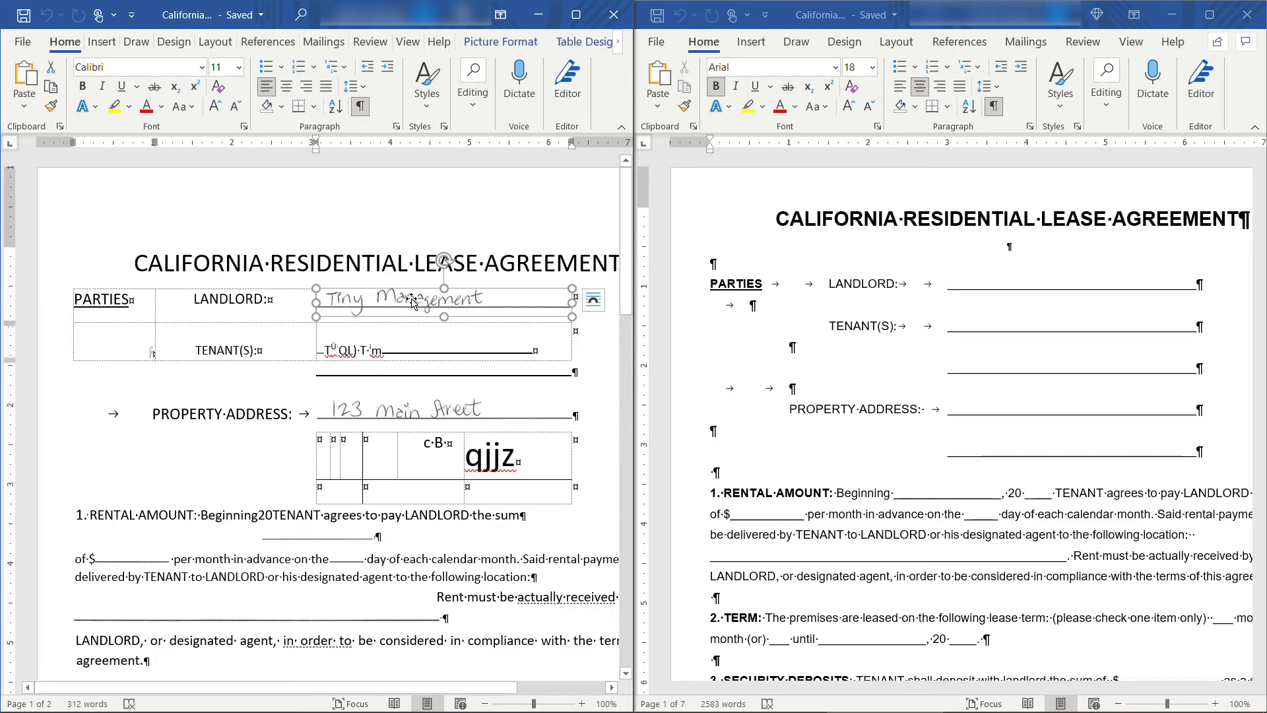
pyautogui.click(312, 515)
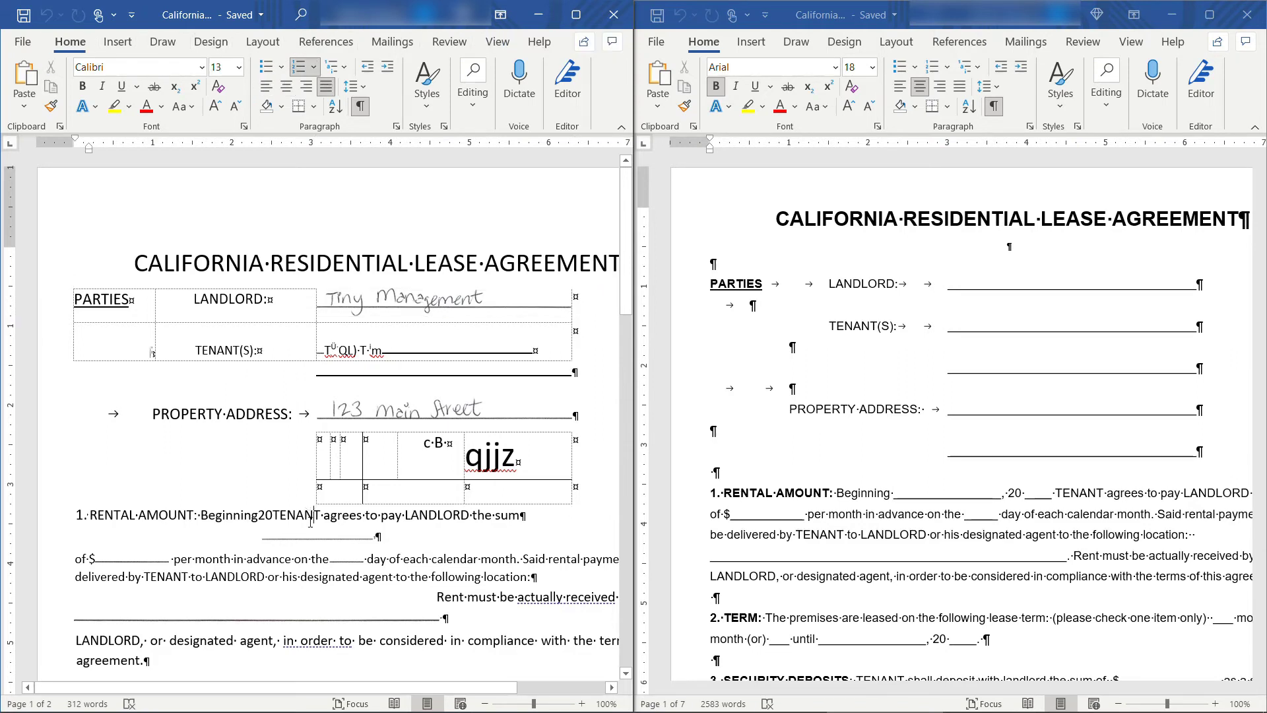
pyautogui.scroll(-6, 310, 525)
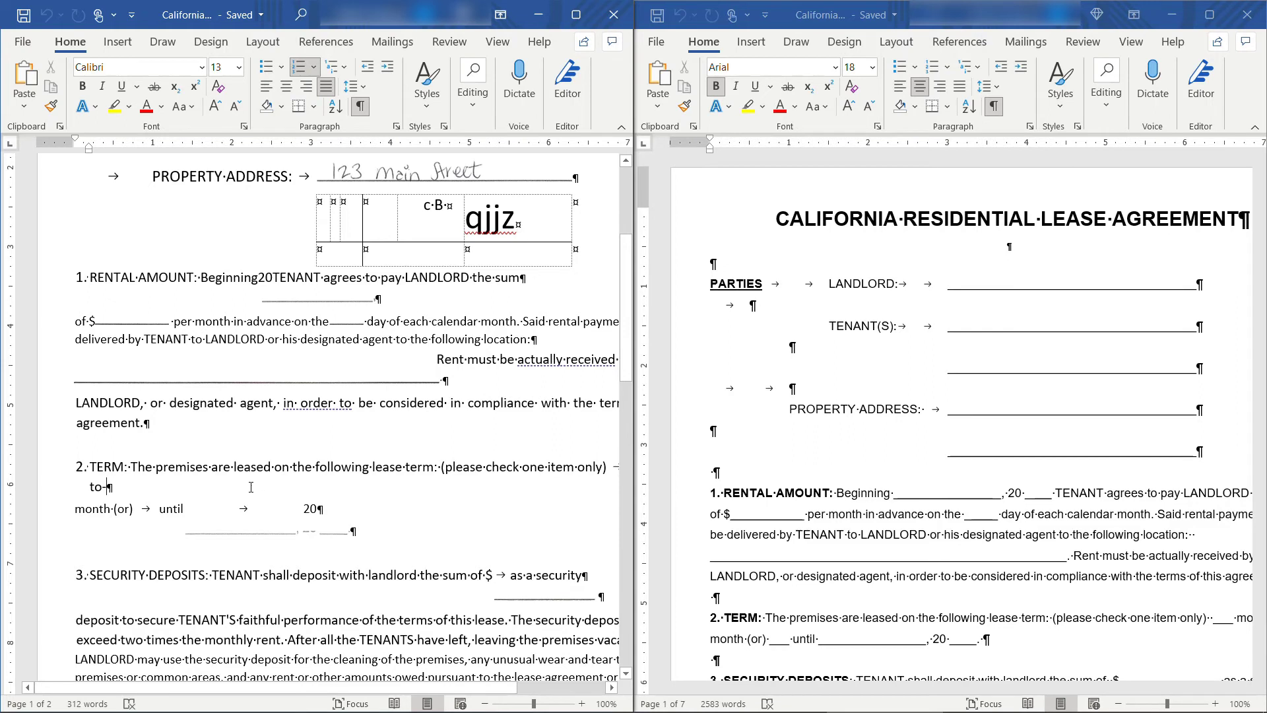
# Step: Type 'type whatever you want' on the TERM line, then scroll both documents to compare
pyautogui.write('type whatever you war')
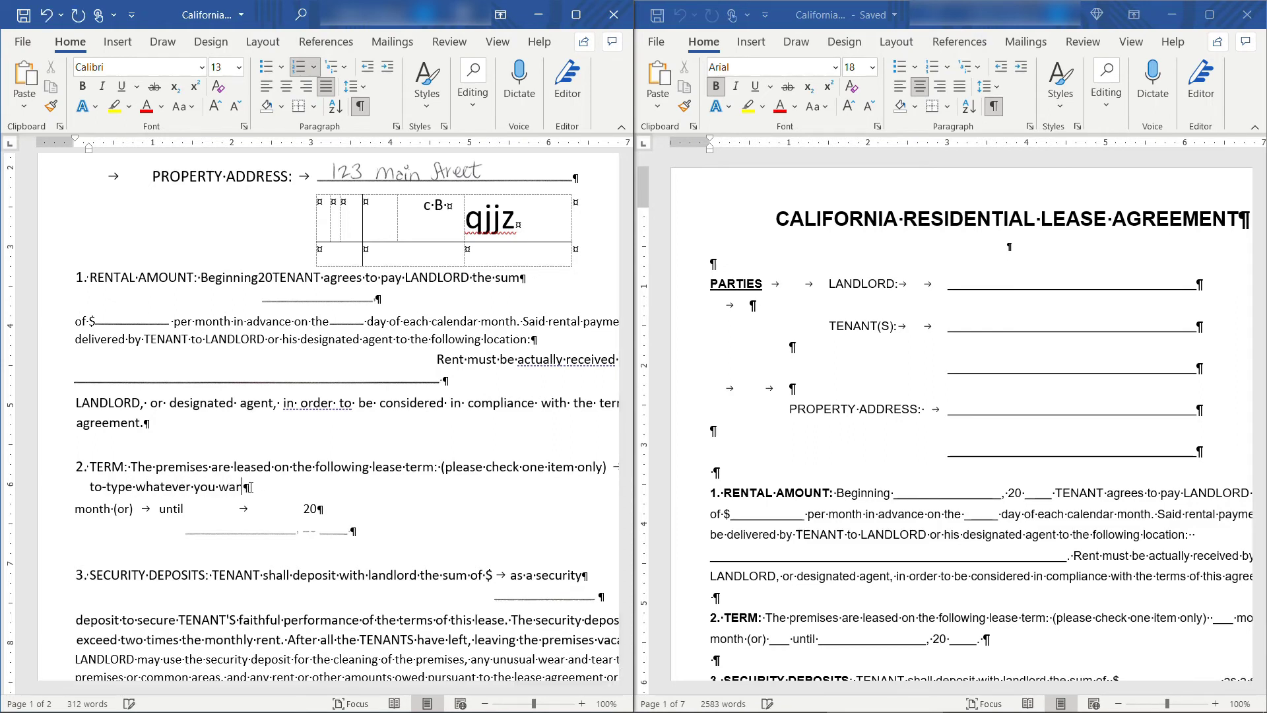
pyautogui.write('t')
pyautogui.scroll(-5, 254, 486)
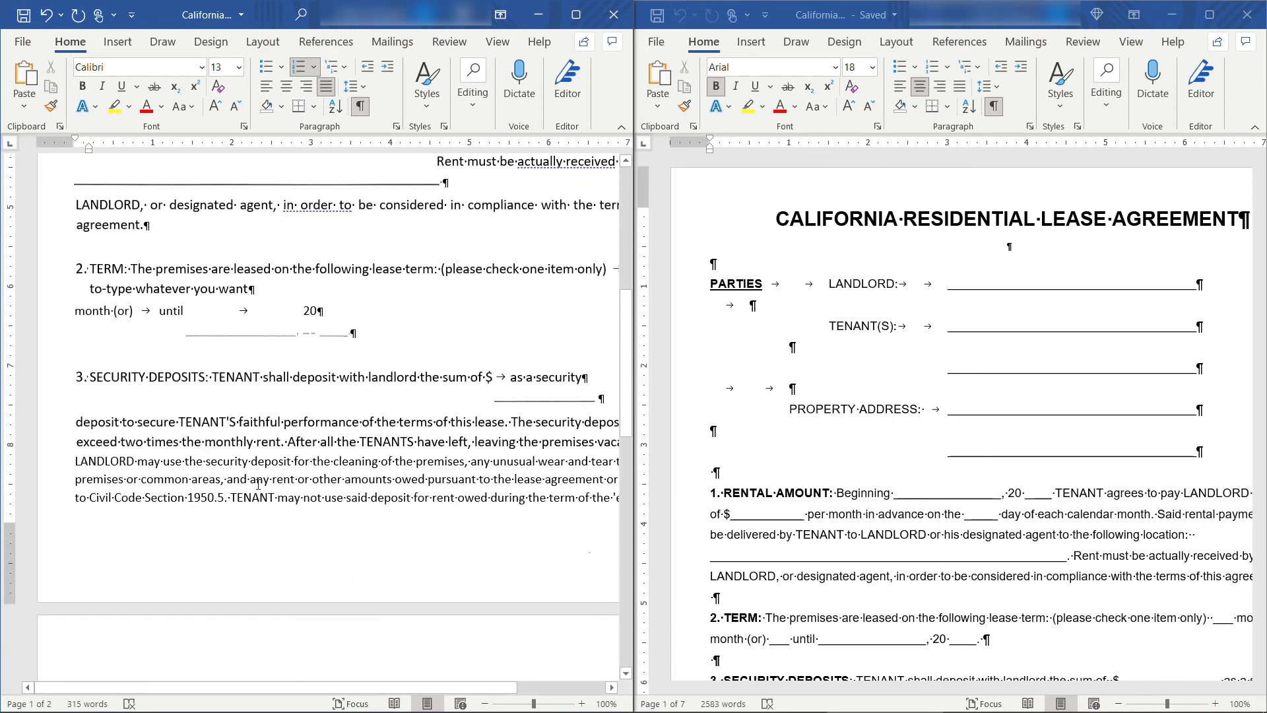
pyautogui.scroll(-6, 258, 485)
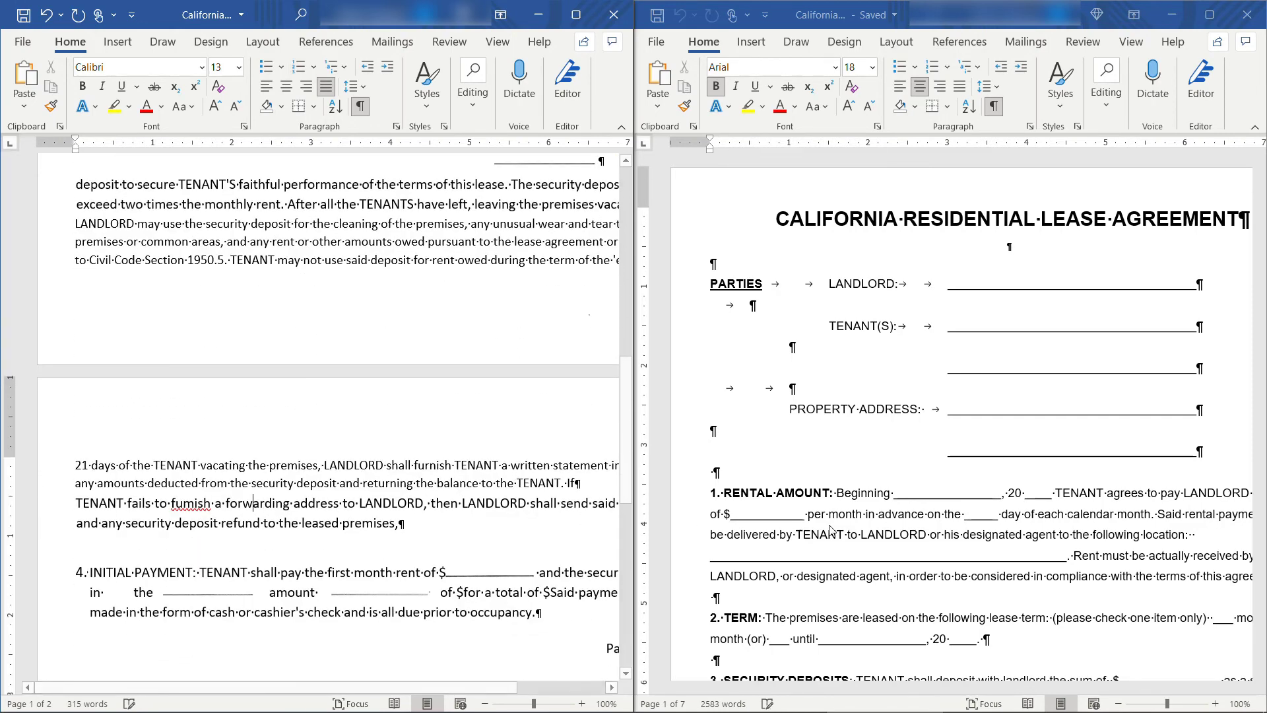
pyautogui.scroll(-8, 858, 528)
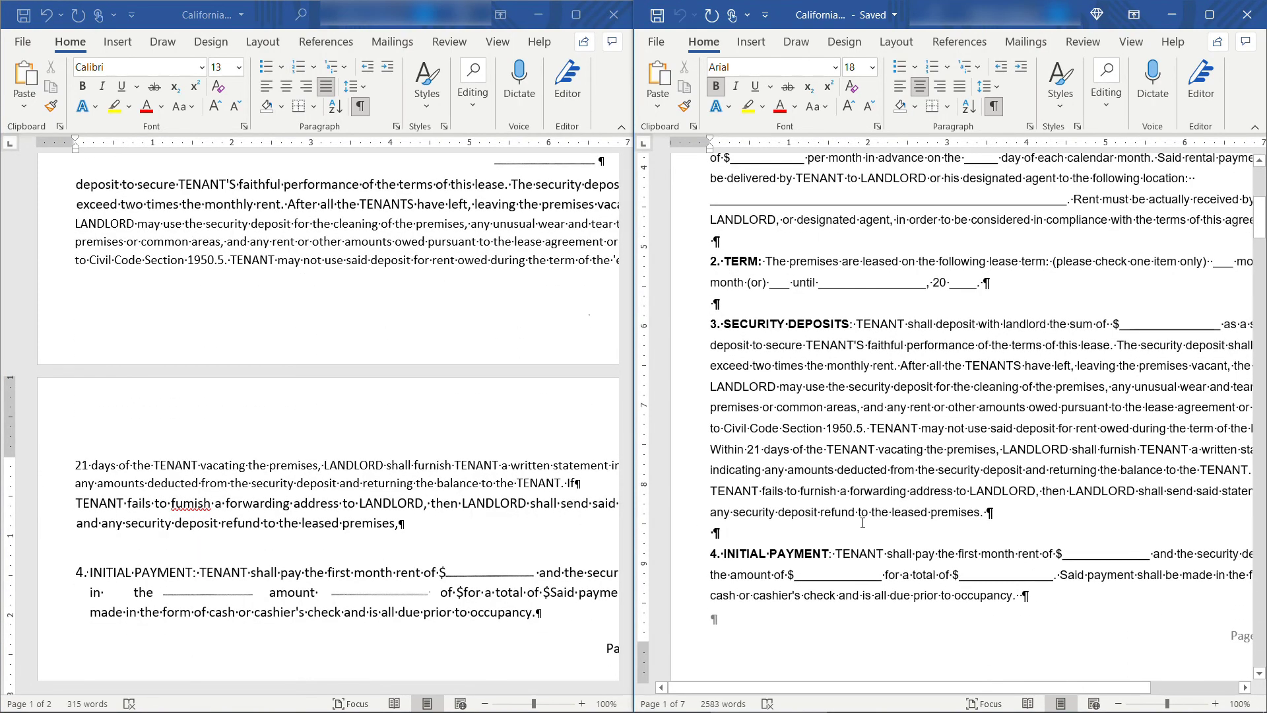
pyautogui.click(451, 514)
pyautogui.scroll(1, 452, 514)
pyautogui.scroll(12, 452, 515)
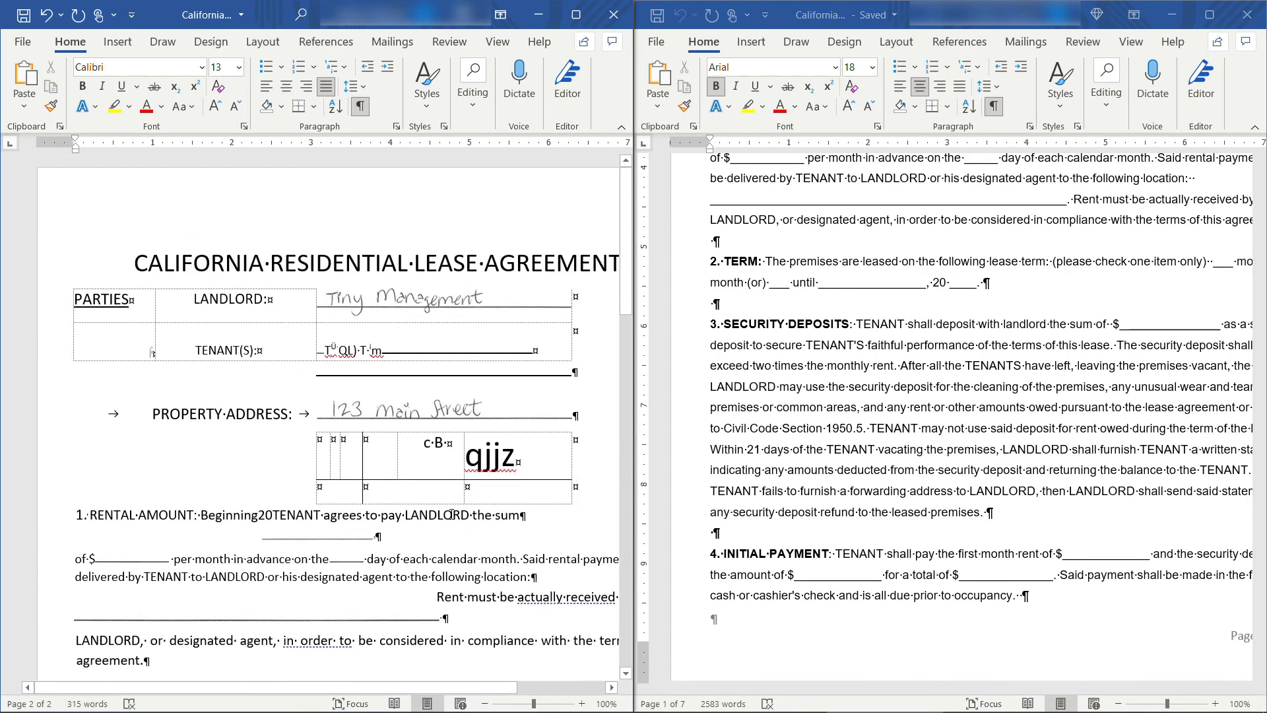